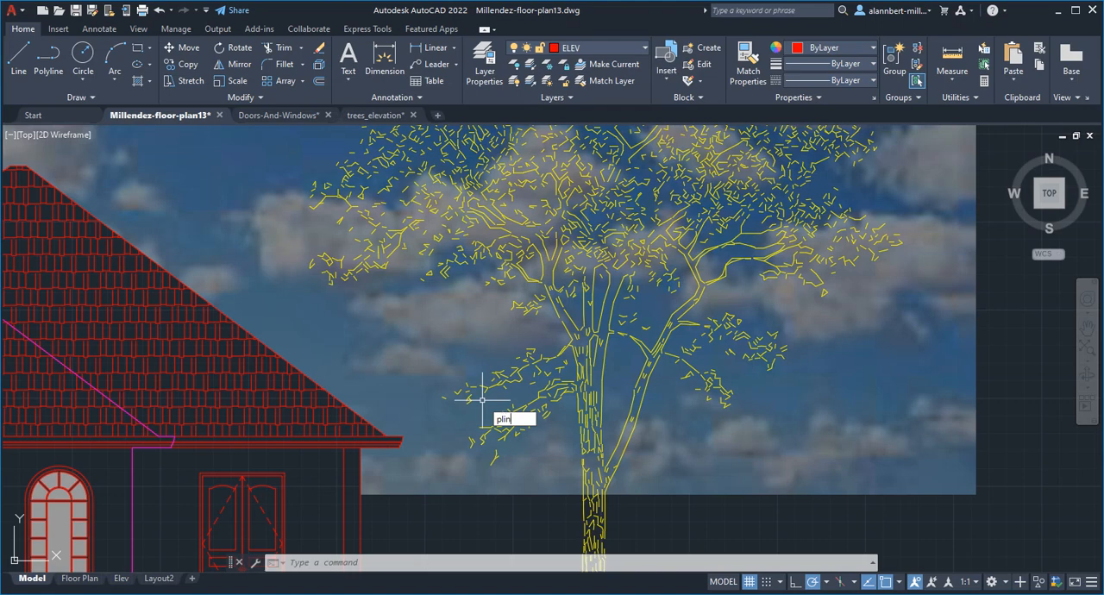
Step: Start a polyline with object snapping turned off
key("Return")
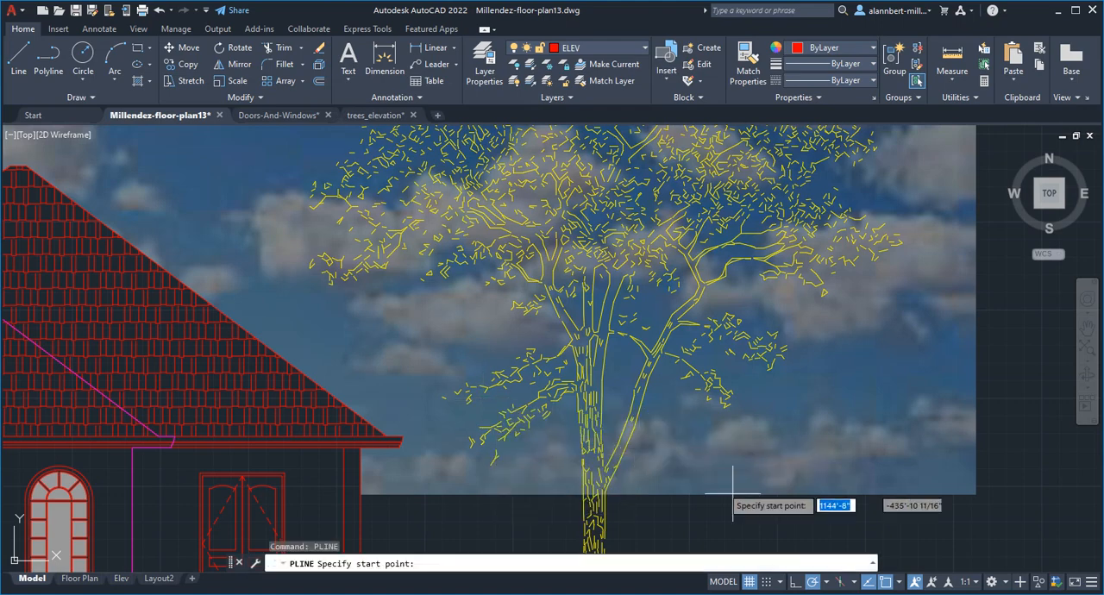
left_click(900, 583)
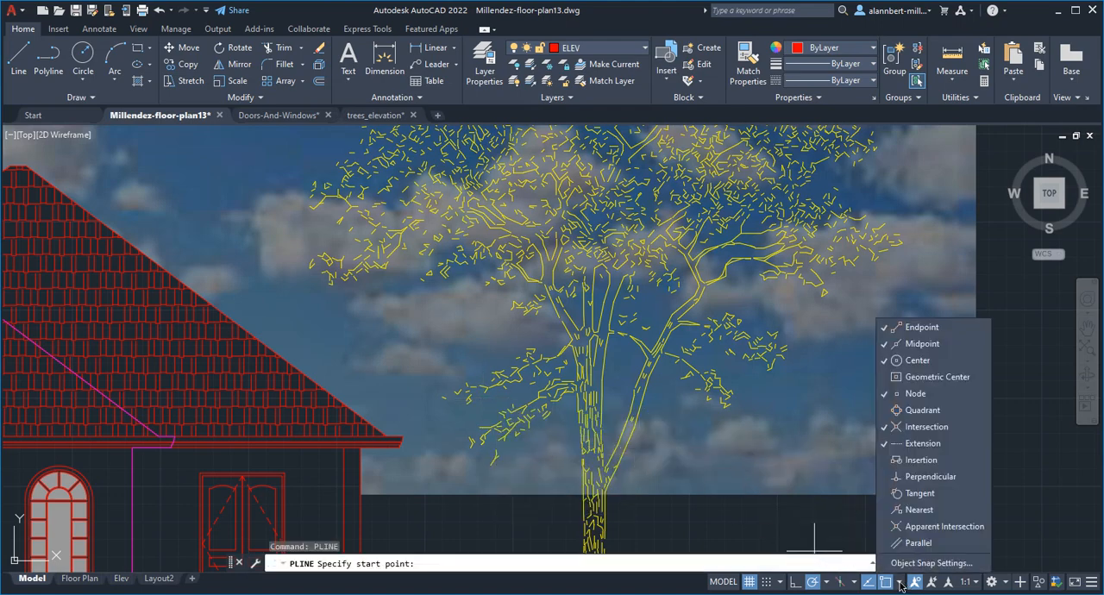
left_click(888, 584)
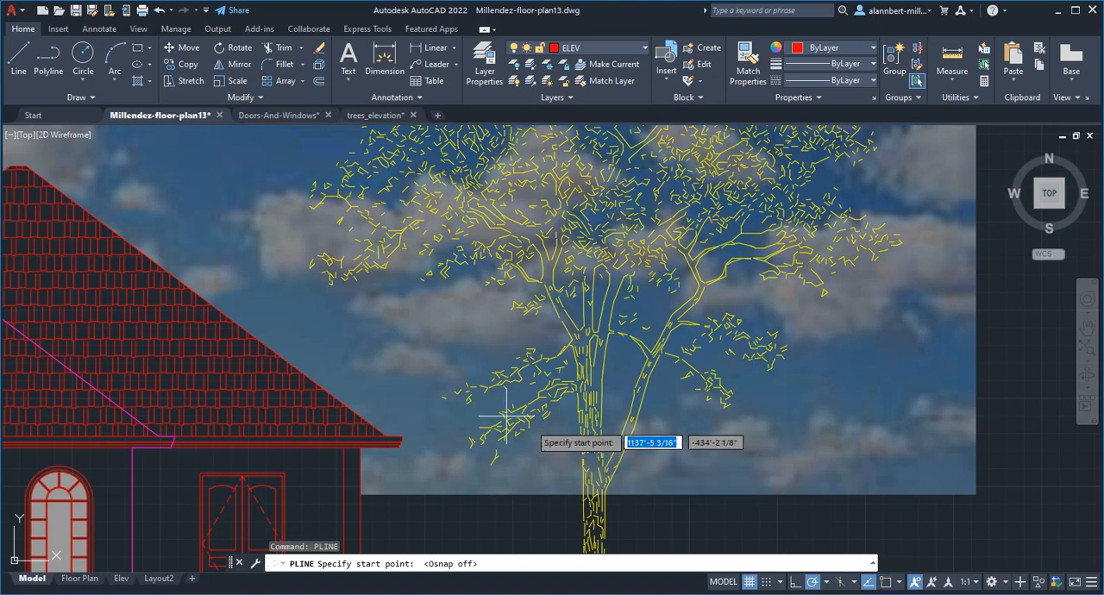
Step: Trace the polyline along the jagged upper edge of the tree's upper low-left branch, from its outer tip to the trunk
scroll(445, 391, "up", 4)
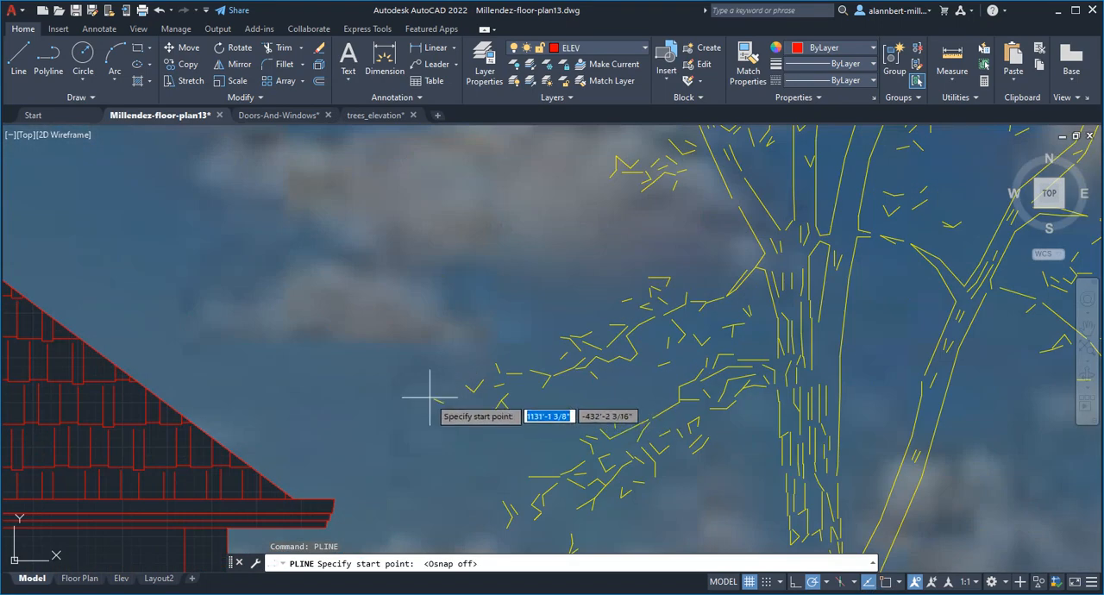
left_click(430, 397)
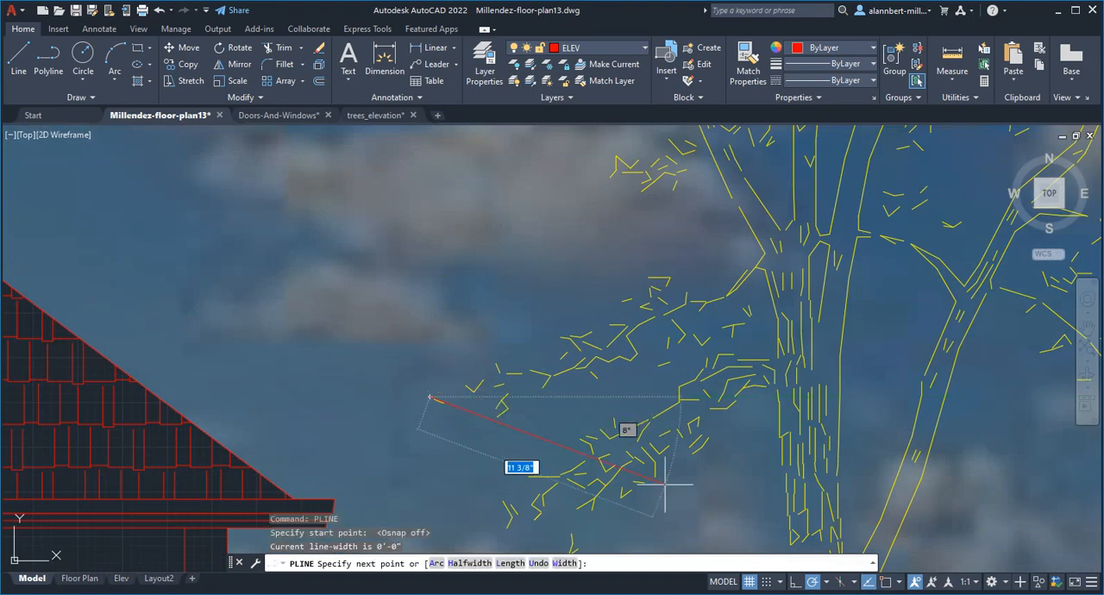
left_click(468, 379)
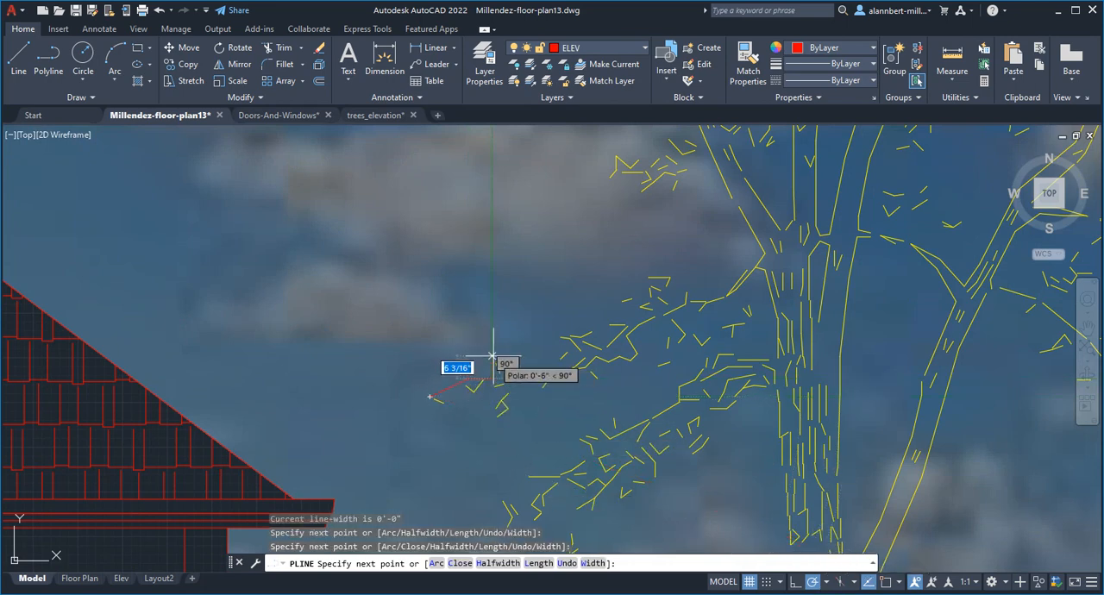
left_click(493, 356)
left_click(510, 357)
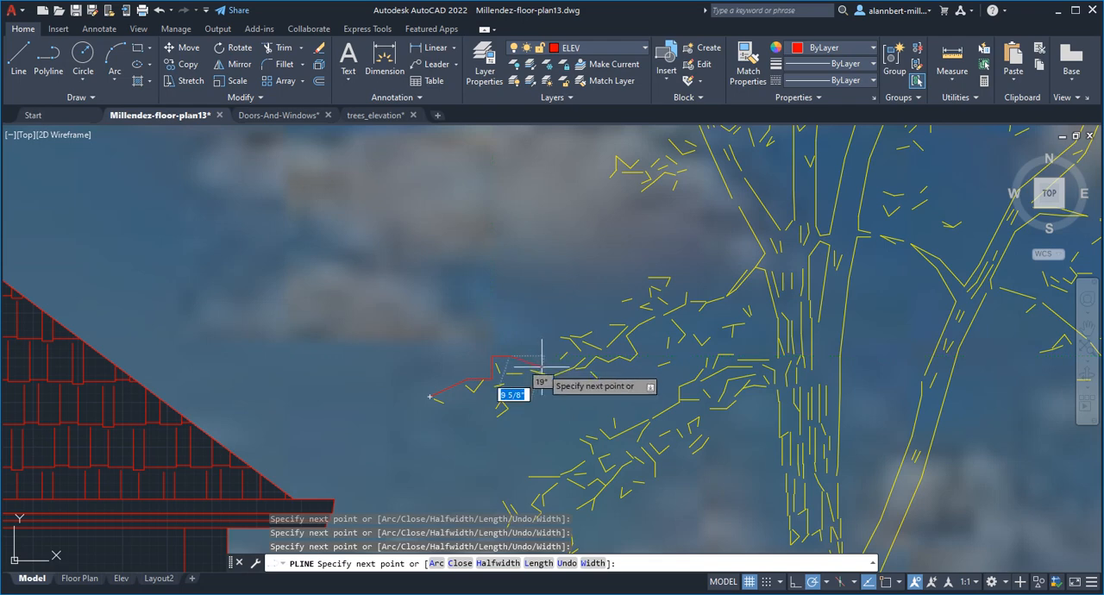
left_click(543, 367)
left_click(561, 352)
left_click(560, 336)
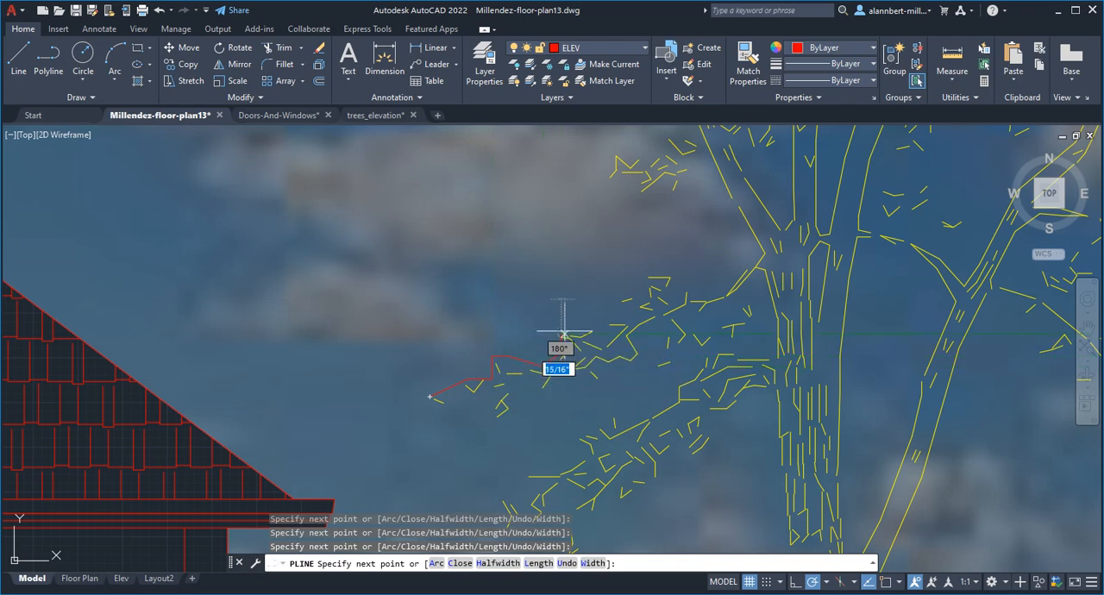
left_click(617, 316)
left_click(619, 297)
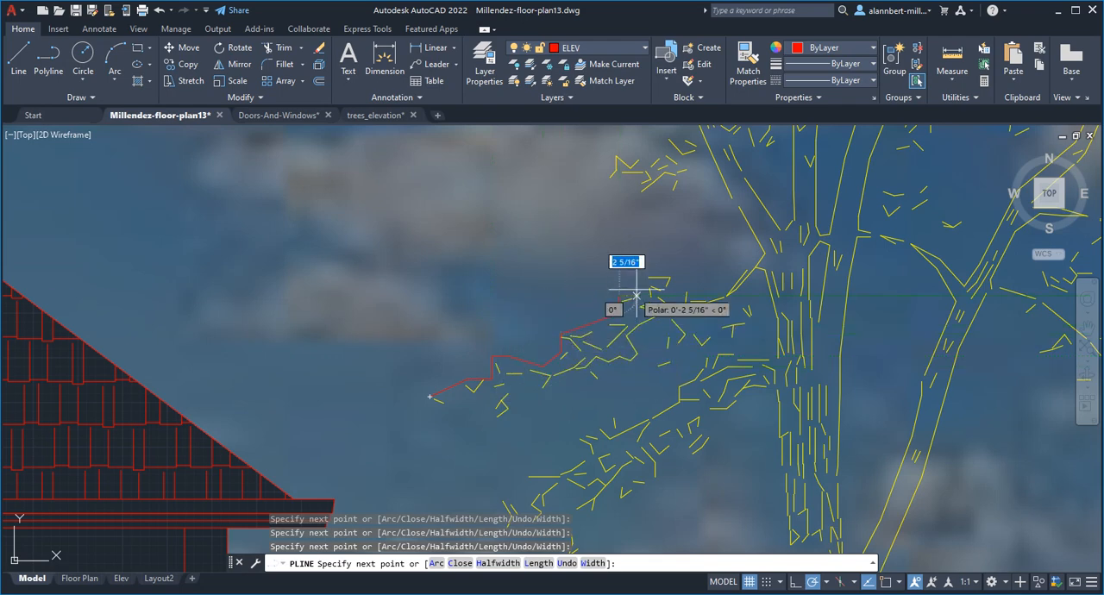
left_click(637, 296)
left_click(651, 268)
left_click(689, 276)
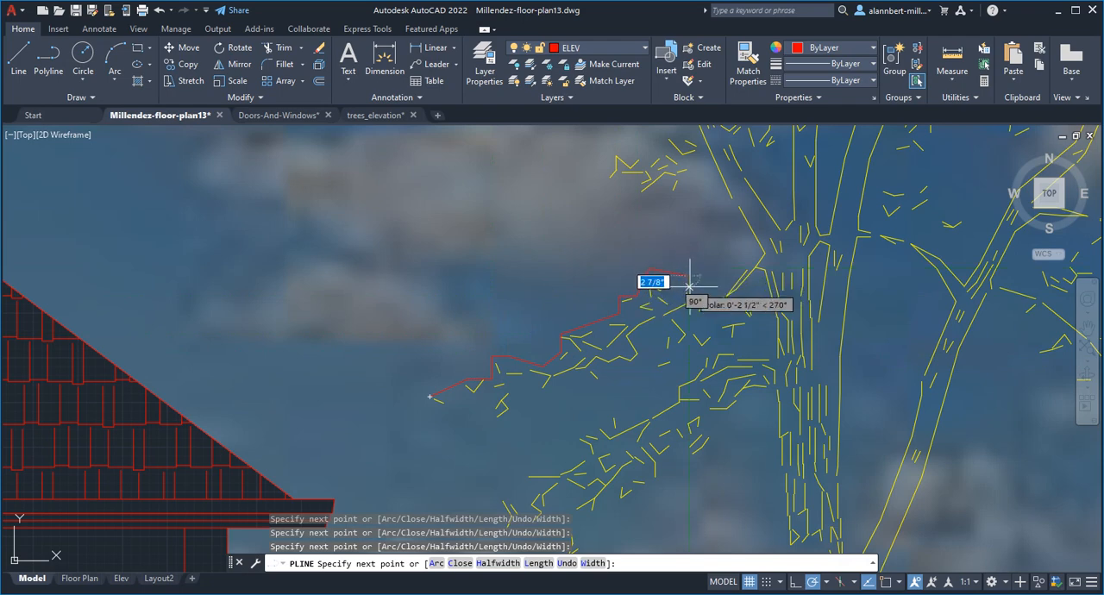
left_click(689, 288)
left_click(713, 287)
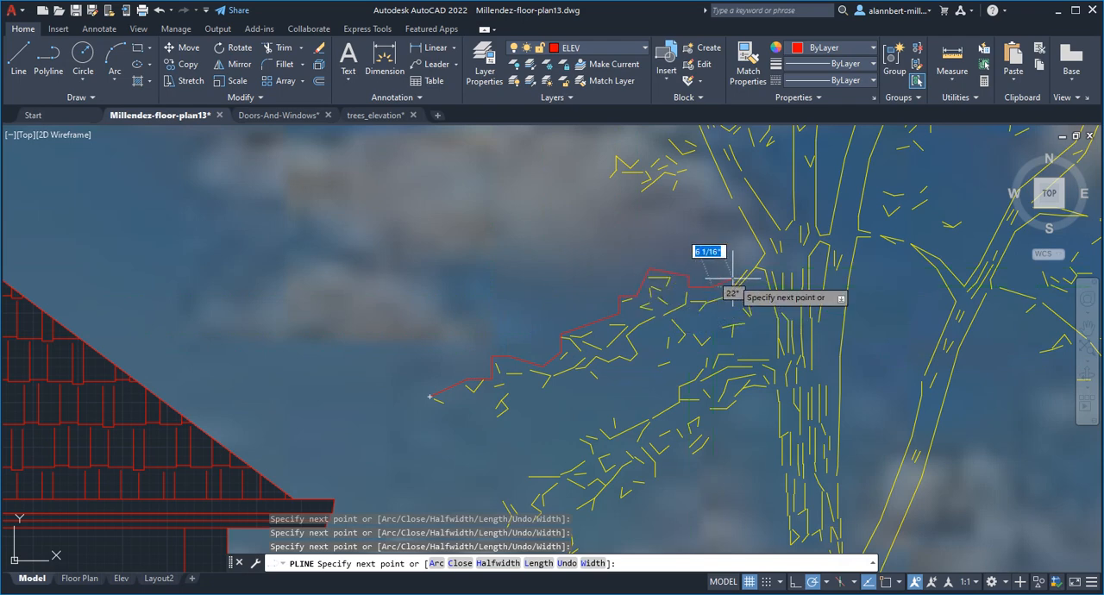
left_click(734, 277)
left_click(753, 287)
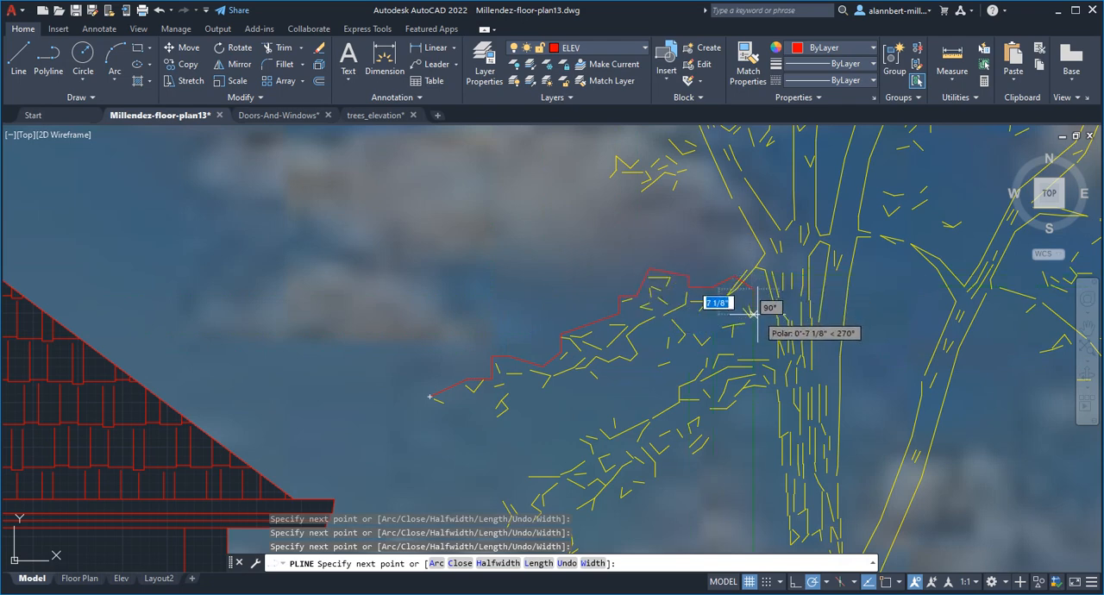
Step: Continue the polyline down beside the trunk, around the inner ends of the two low-left branches
left_click(753, 314)
left_click(742, 333)
left_click(740, 346)
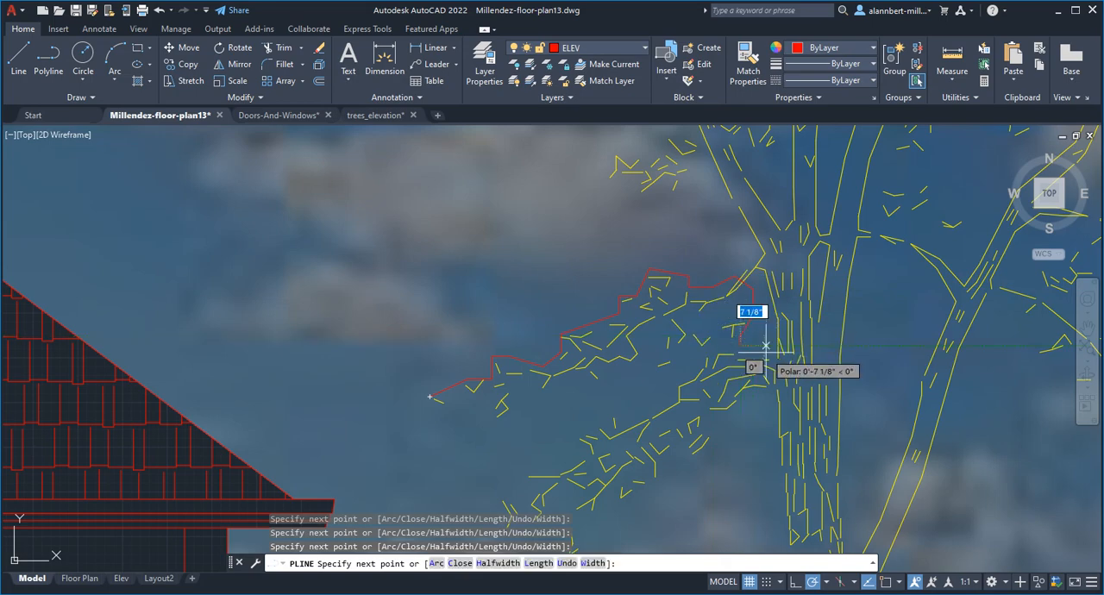
left_click(766, 346)
left_click(779, 372)
left_click(768, 398)
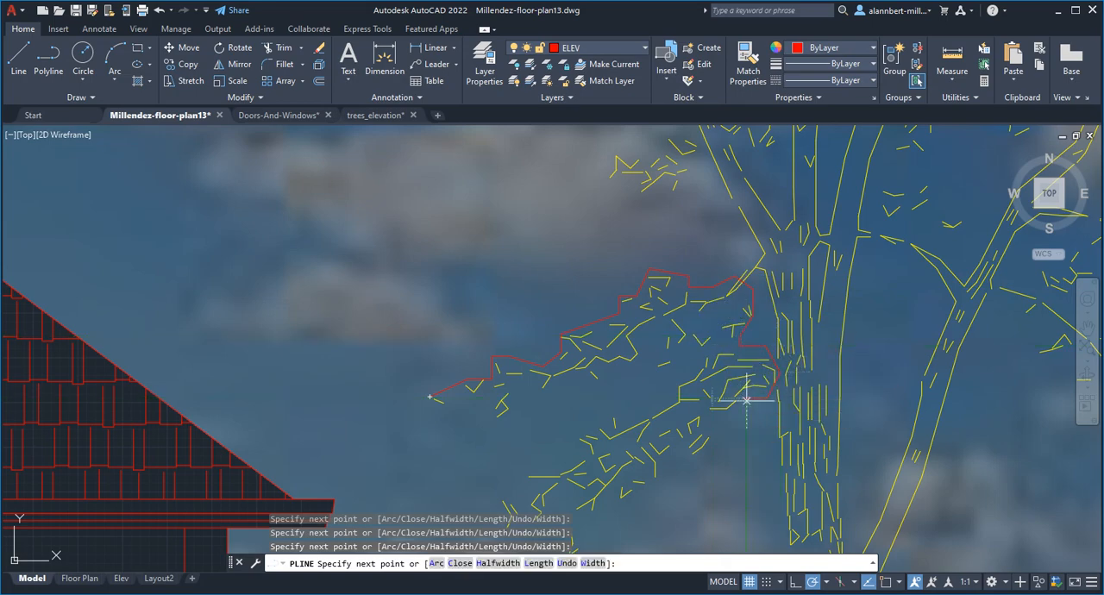
Step: Continue the outline along the underside of the lower branch and around its lowest twig to the outer tip
scroll(719, 411, "down", 1)
middle_click_drag(721, 412, 718, 376)
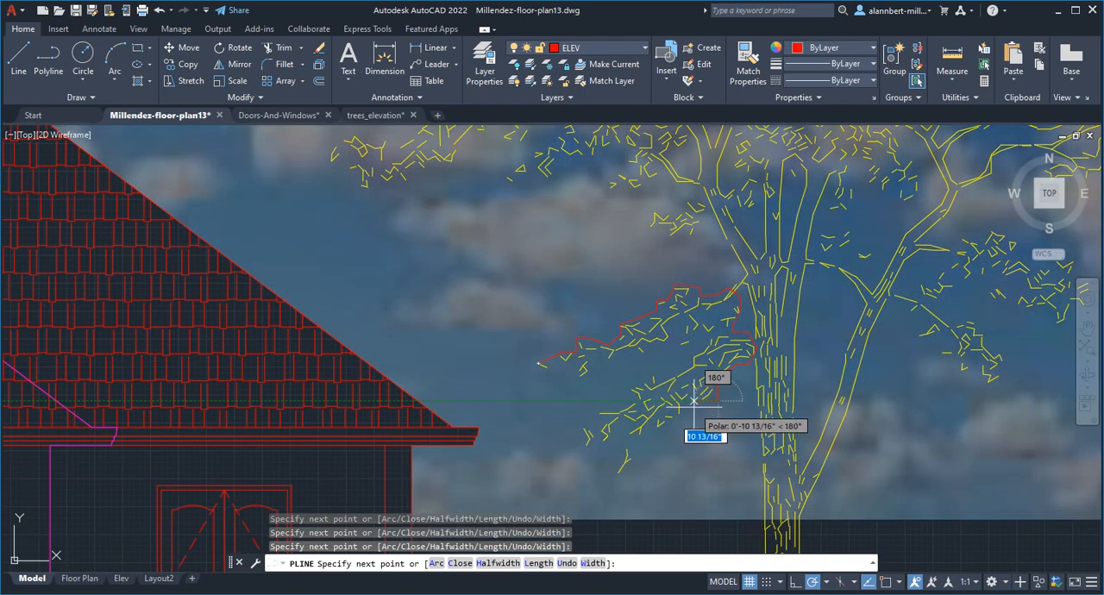
left_click(697, 401)
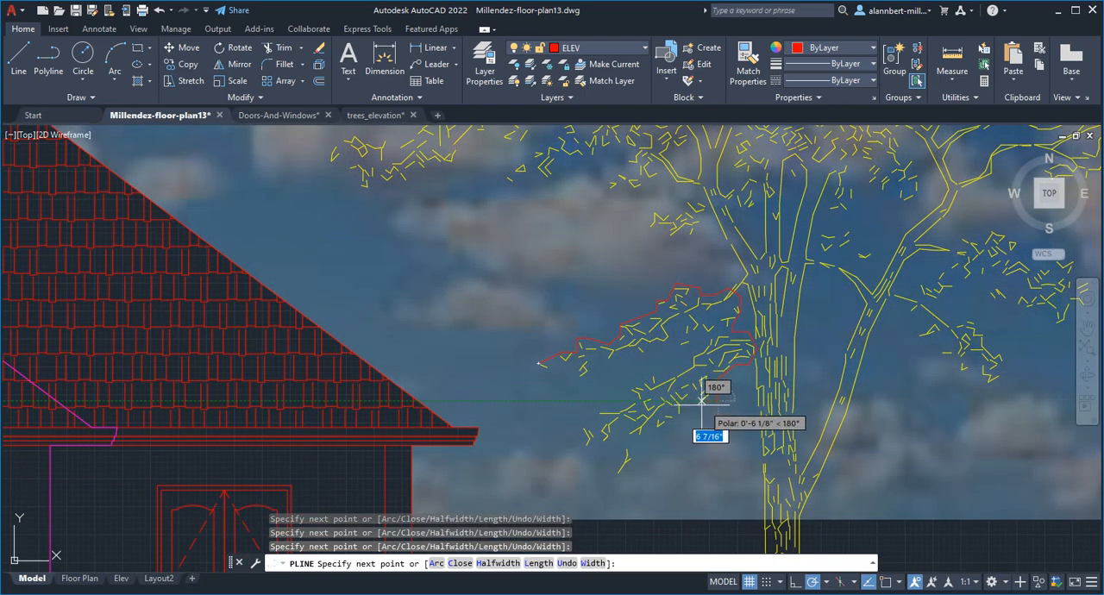
left_click(655, 434)
left_click(635, 445)
left_click(634, 461)
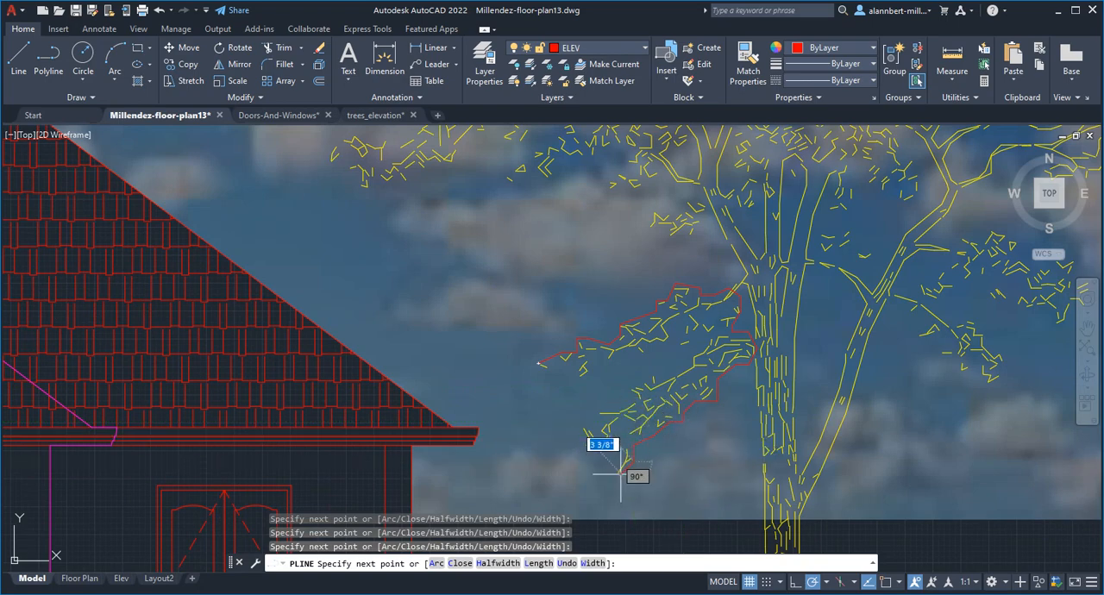
left_click(615, 470)
left_click(615, 451)
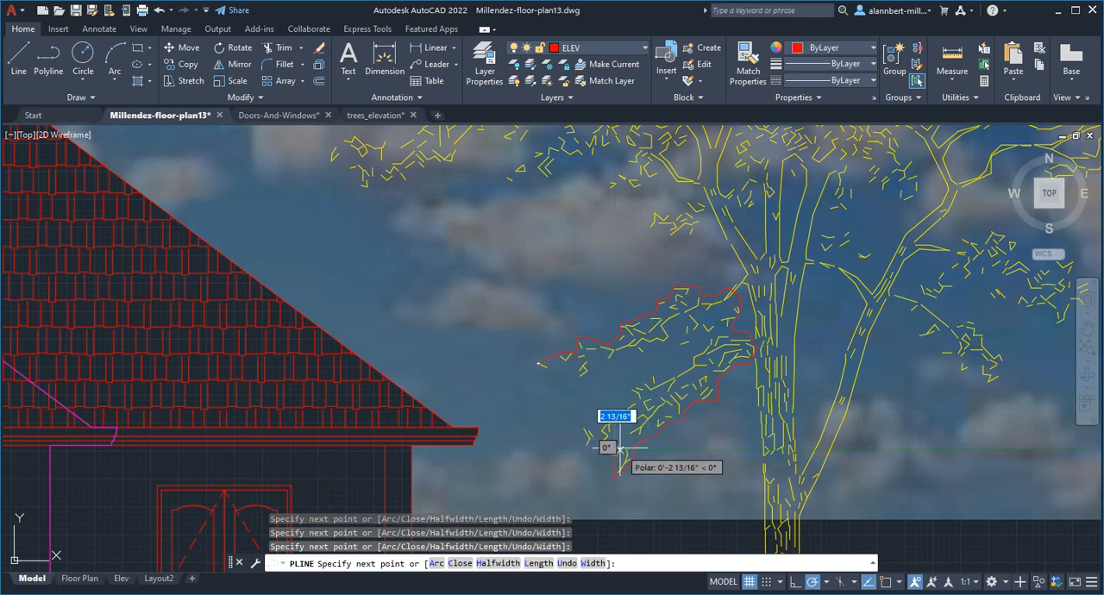
left_click(587, 450)
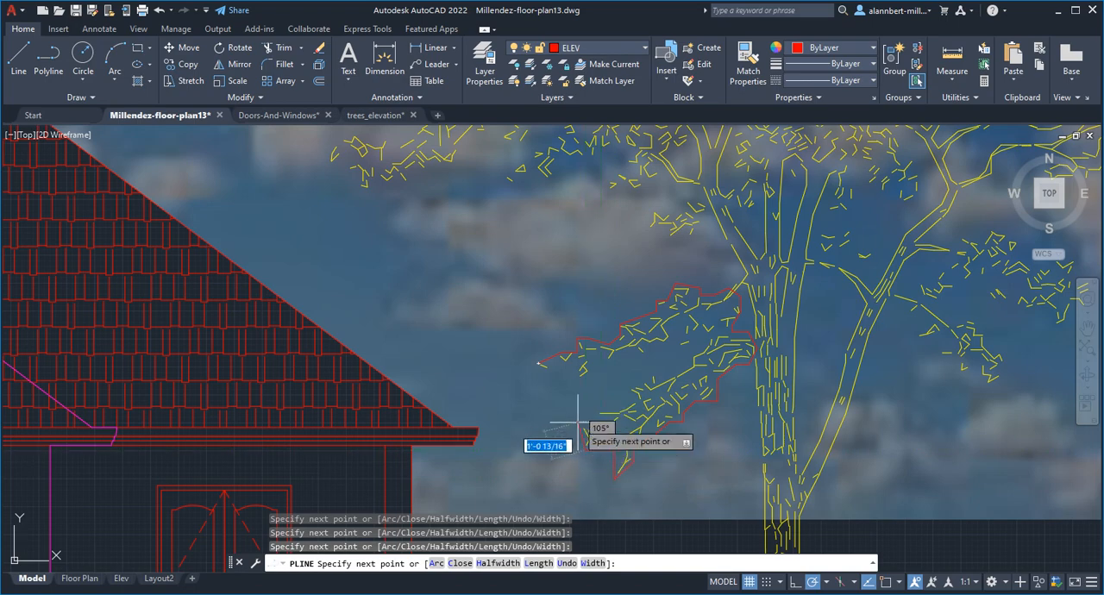
Step: Trace the outline around the lower branch's outer tip and back along its upper edge to the gap between the branches
left_click(578, 423)
left_click(604, 422)
left_click(604, 403)
left_click(635, 403)
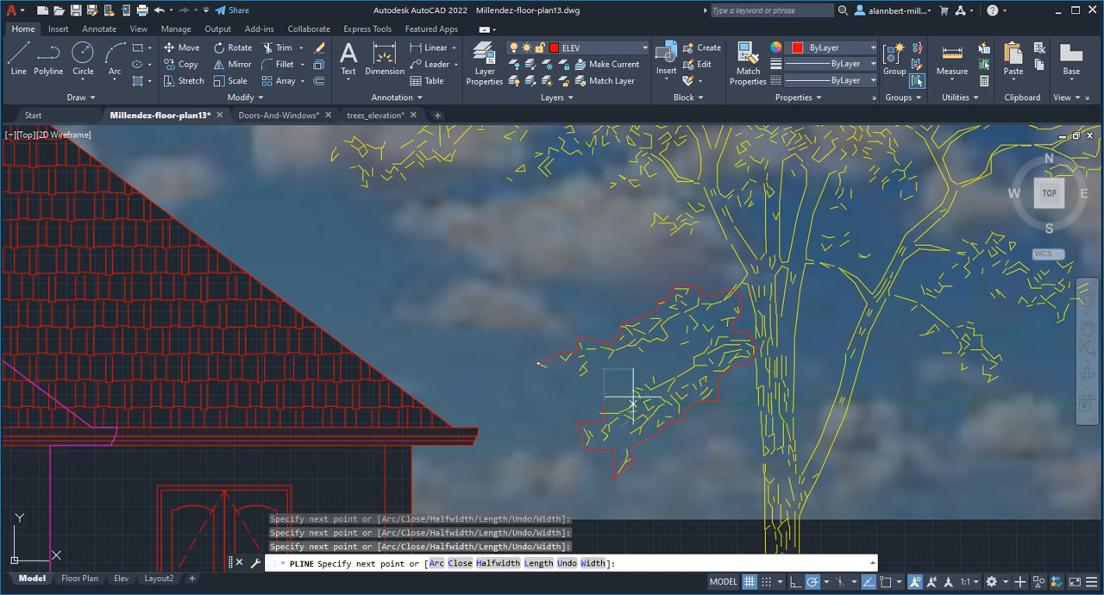
left_click(634, 383)
left_click(648, 371)
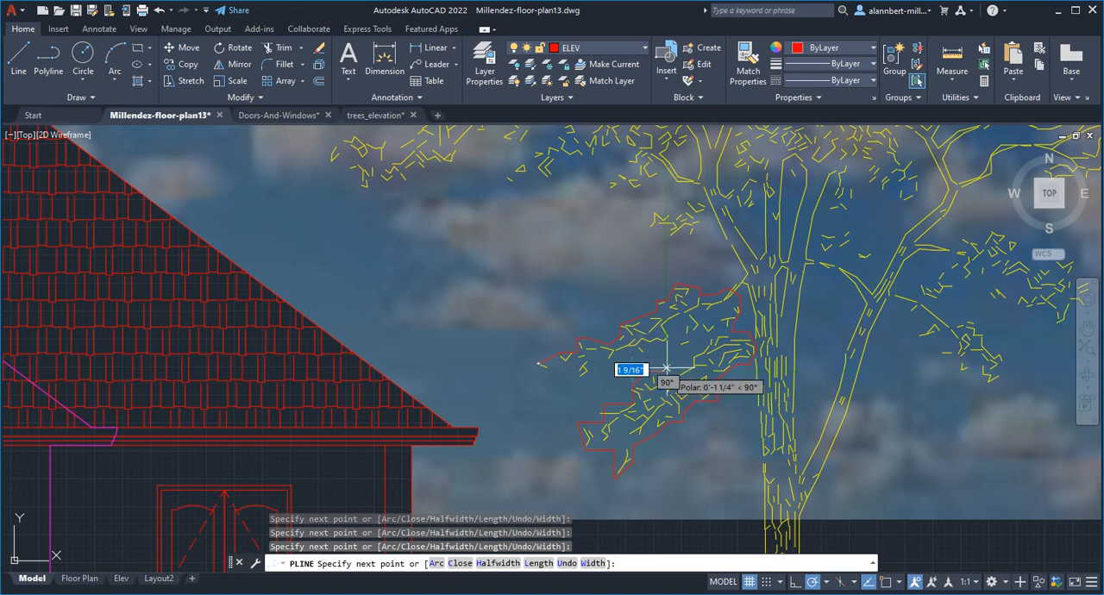
left_click(697, 346)
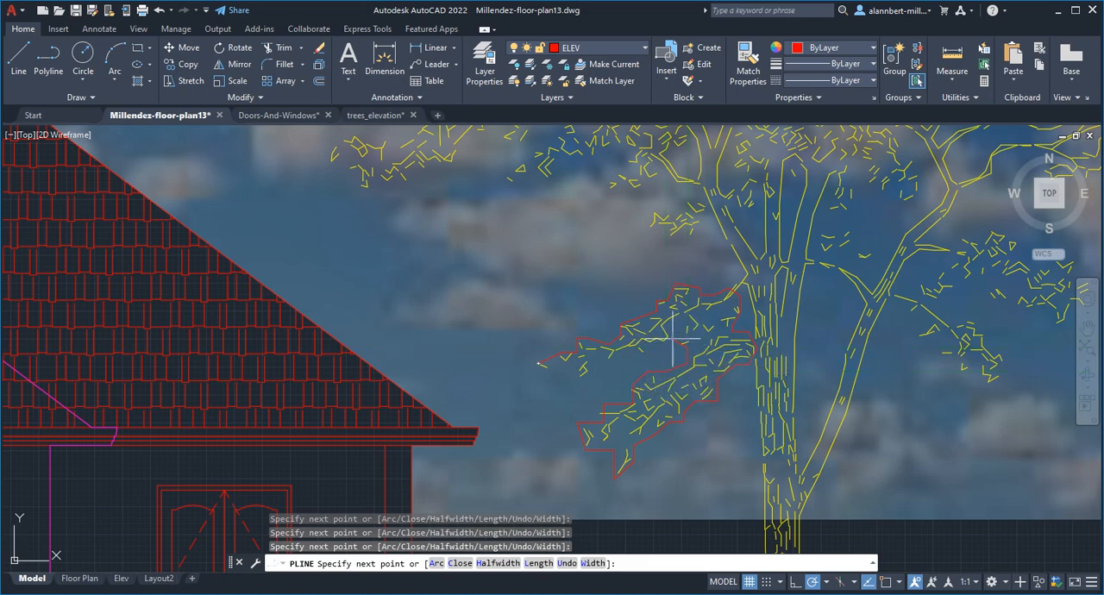
Step: Trace the underside of the upper branch back to its outer tip and close the polyline
left_click(648, 347)
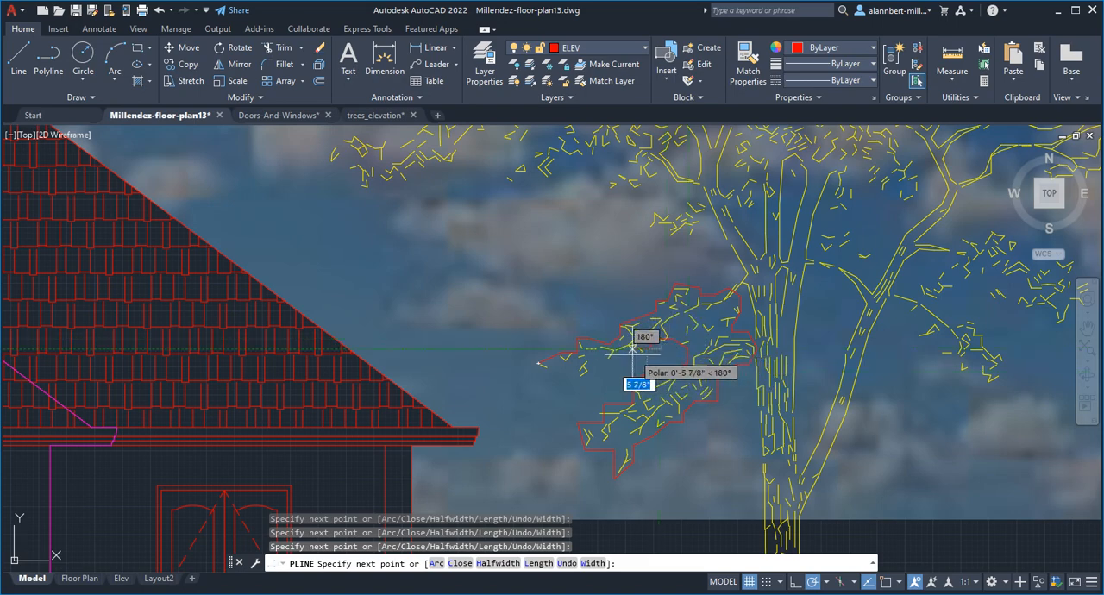
left_click(629, 357)
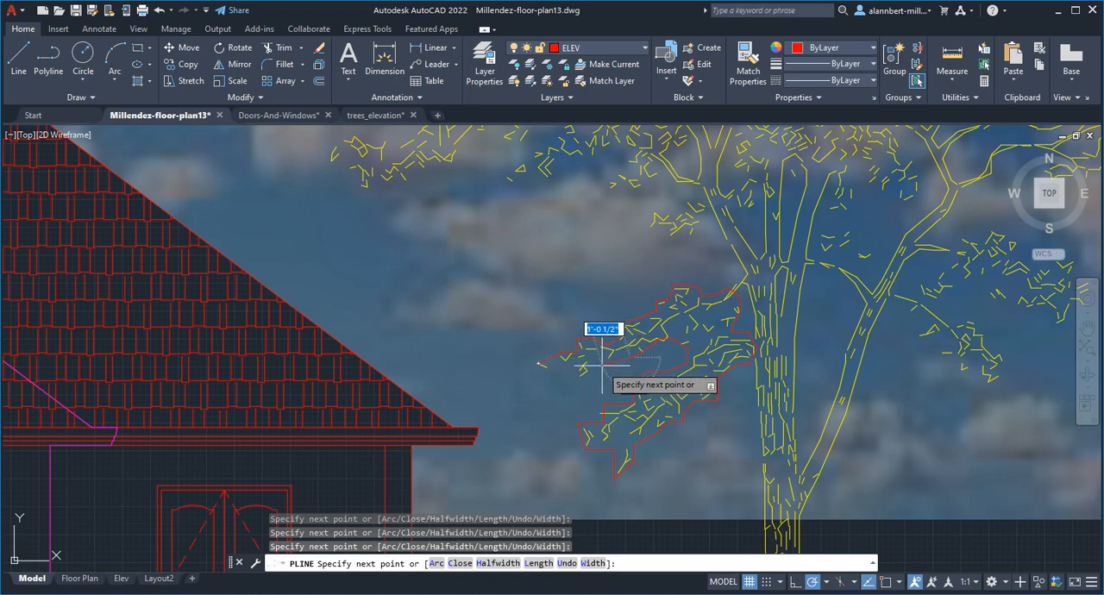
scroll(571, 373, "up", 4)
left_click(542, 375)
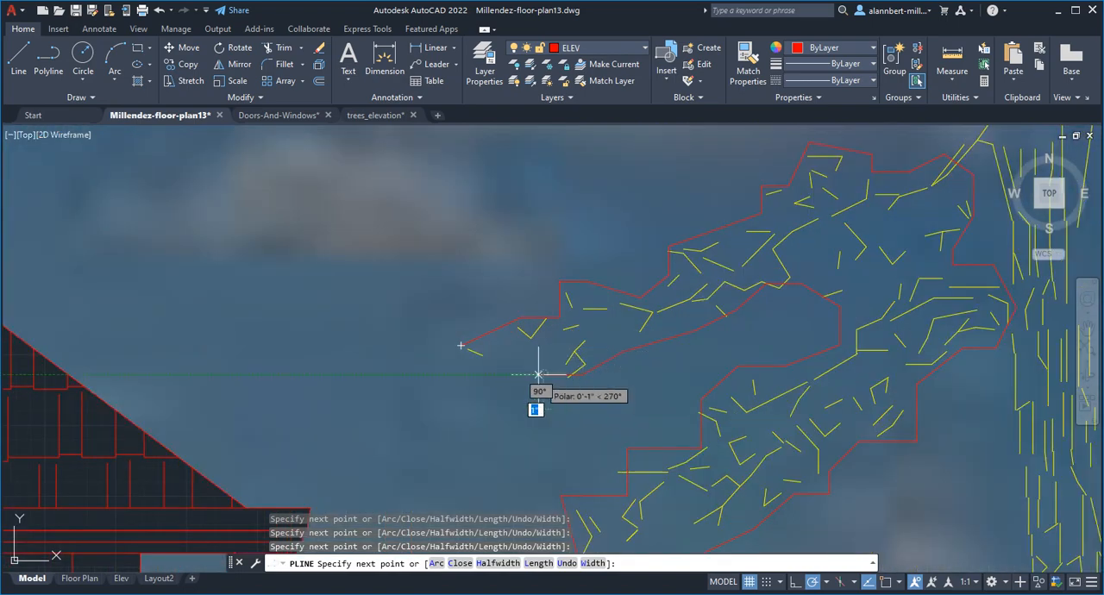
left_click(530, 367)
left_click(489, 369)
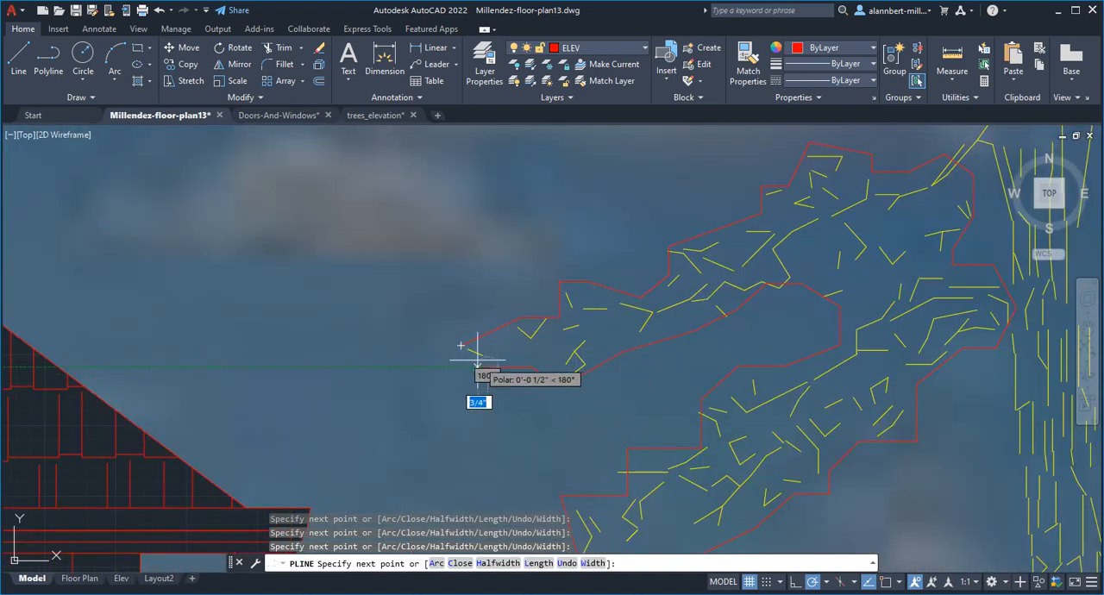
type("c")
key("Return")
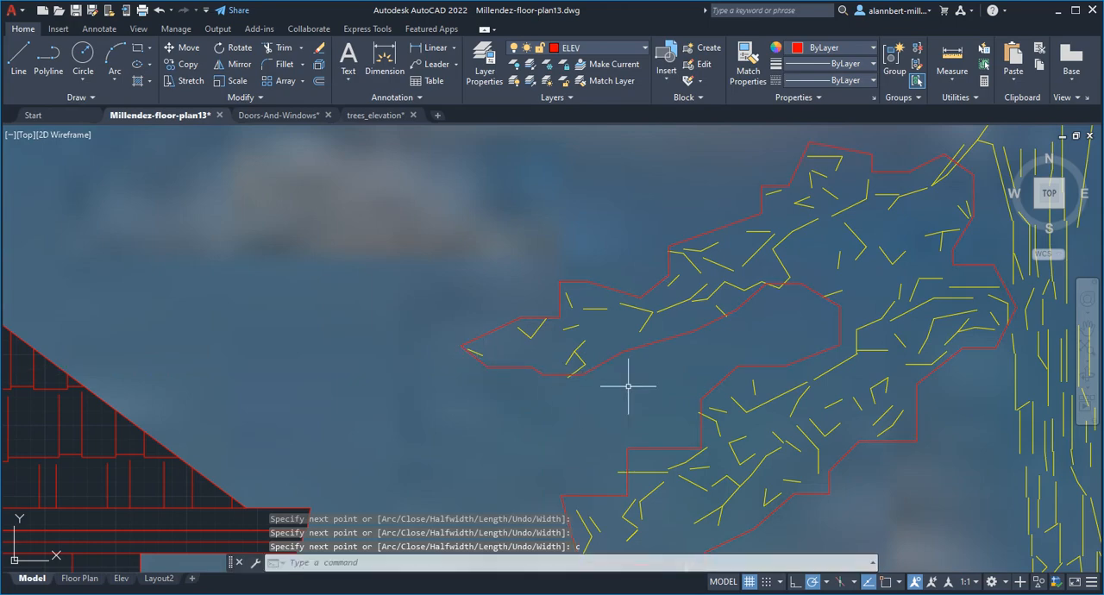
Step: Hatch the closed foliage outline with the Solid pattern by selecting it as boundary, and set the hatch transparency to 72
scroll(629, 382, "down", 4)
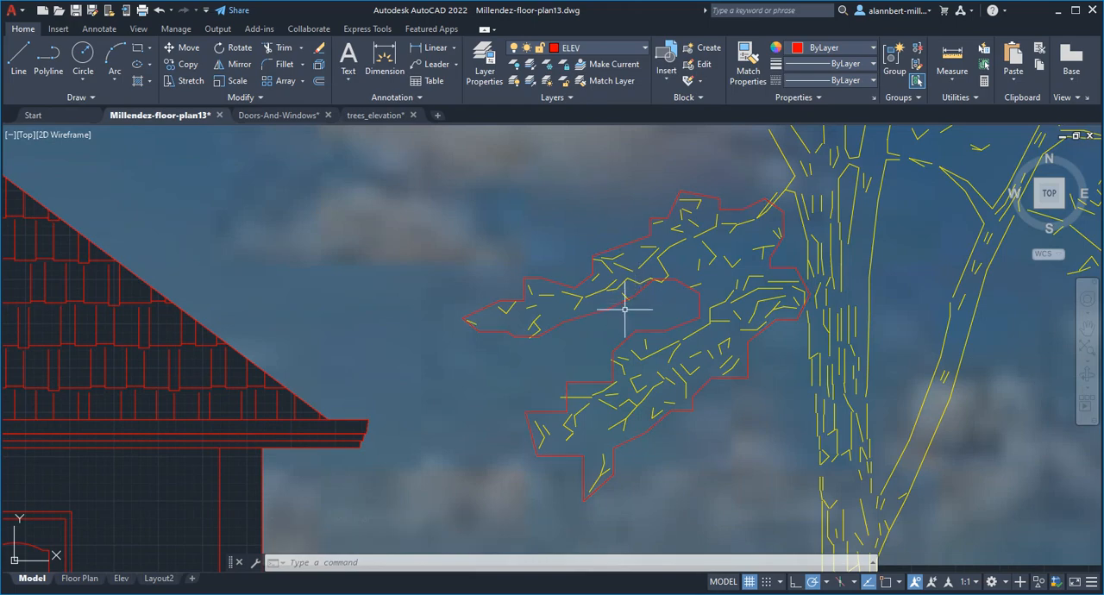
left_click(137, 80)
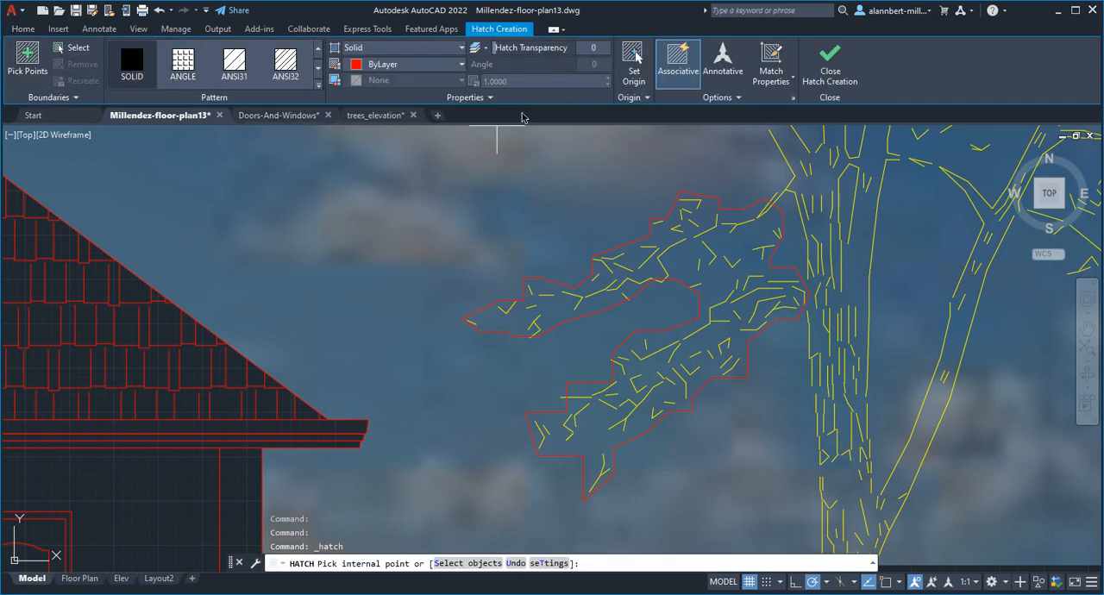
left_click(75, 50)
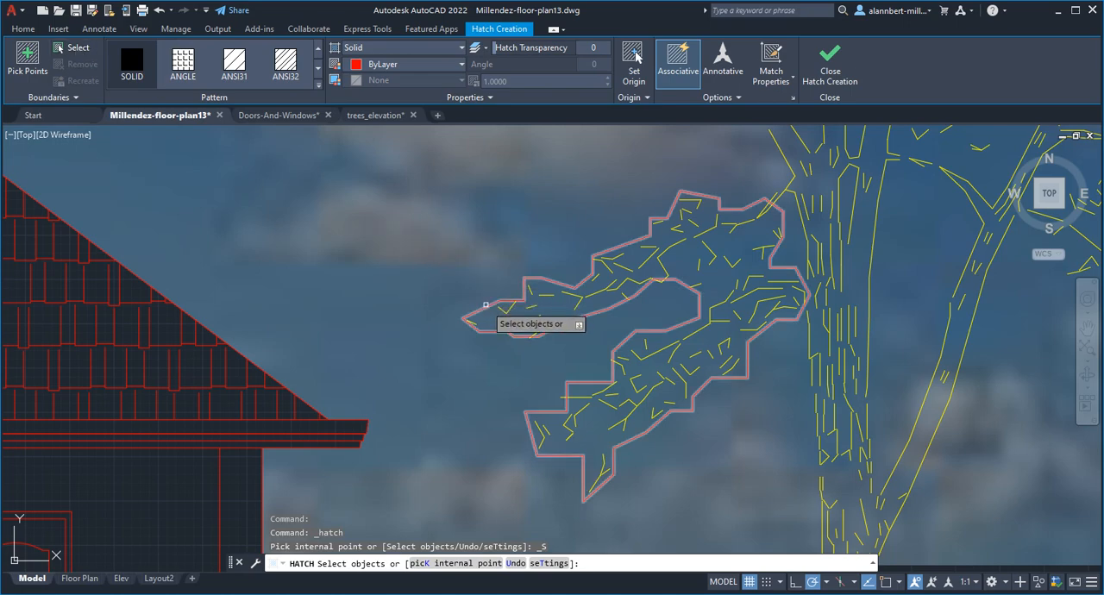
left_click(486, 304)
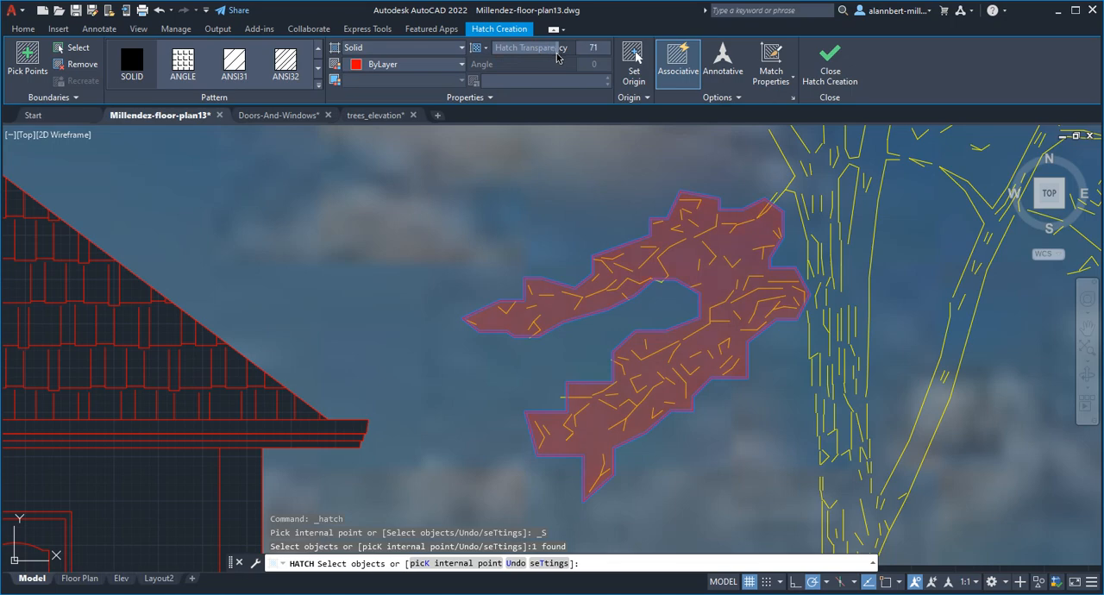
left_click_drag(557, 53, 557, 54)
Step: Assign the foliage hatch to the ELEV-TREE layer
left_click(486, 98)
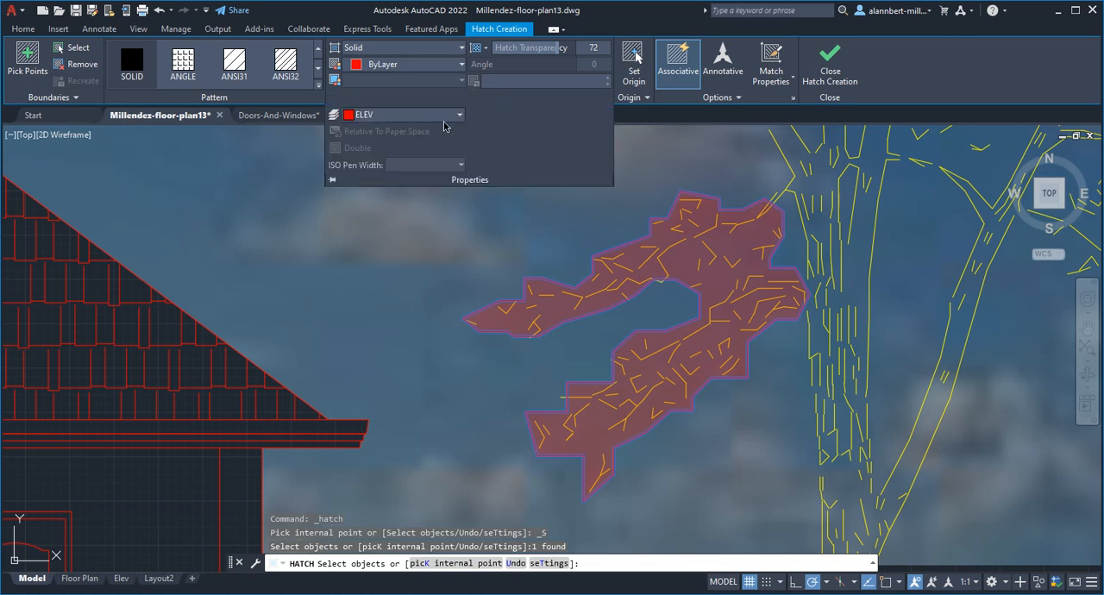
left_click(460, 115)
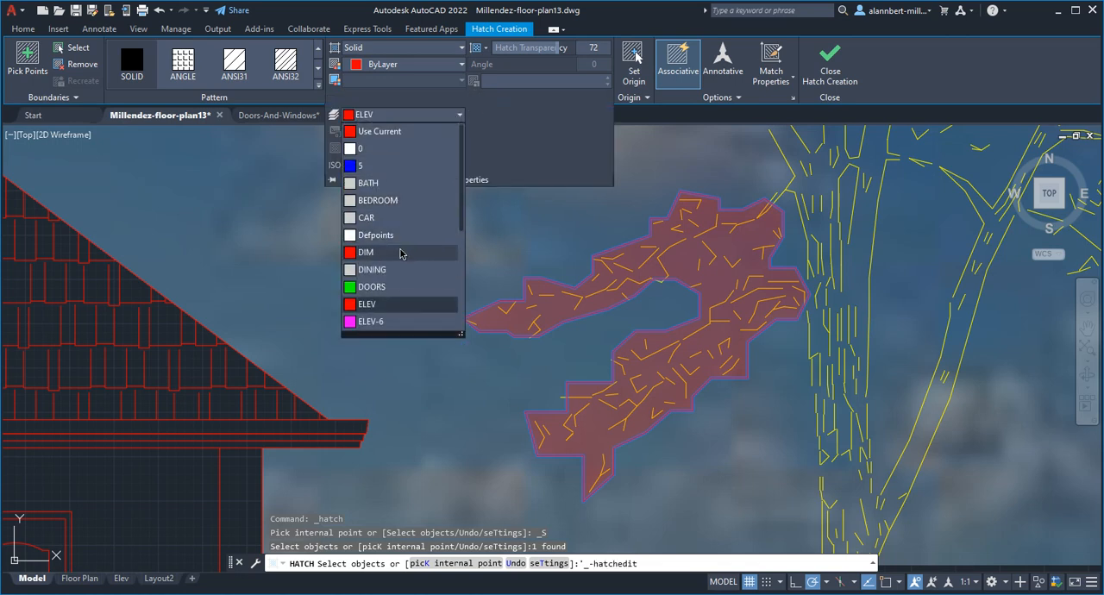
scroll(390, 290, "down", 1)
scroll(388, 316, "down", 2)
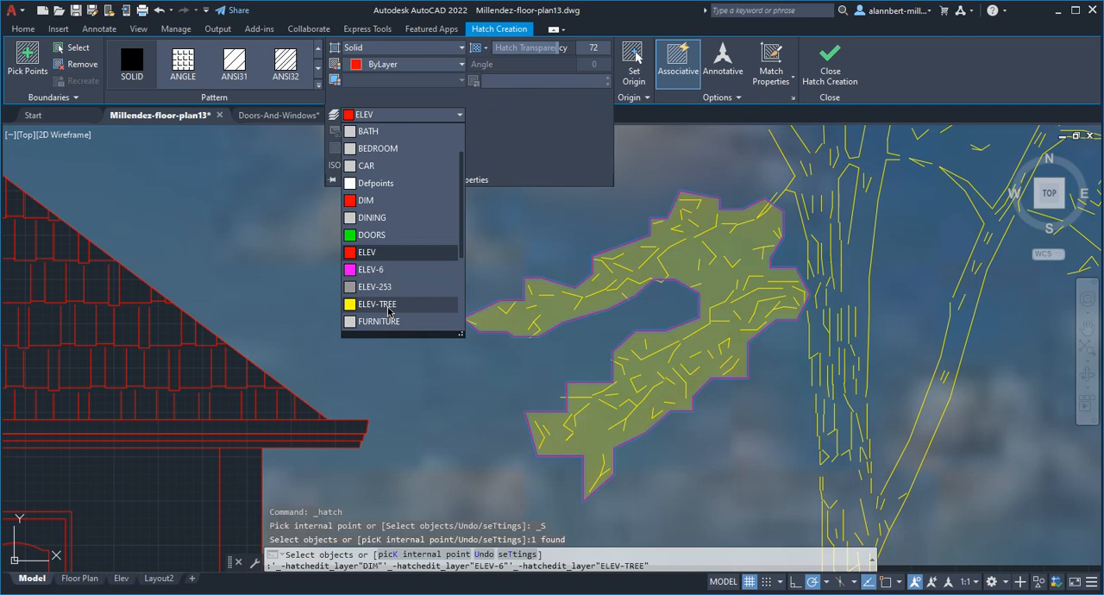
left_click(387, 305)
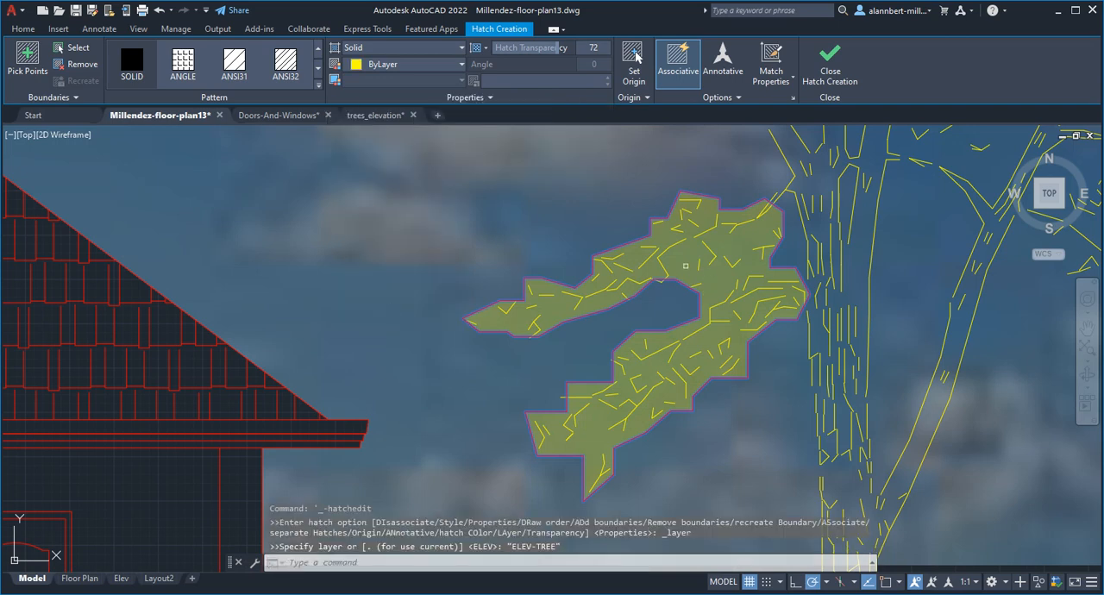
Step: Set the foliage hatch color to green 88,186,72 and finish creating the hatch
left_click(445, 66)
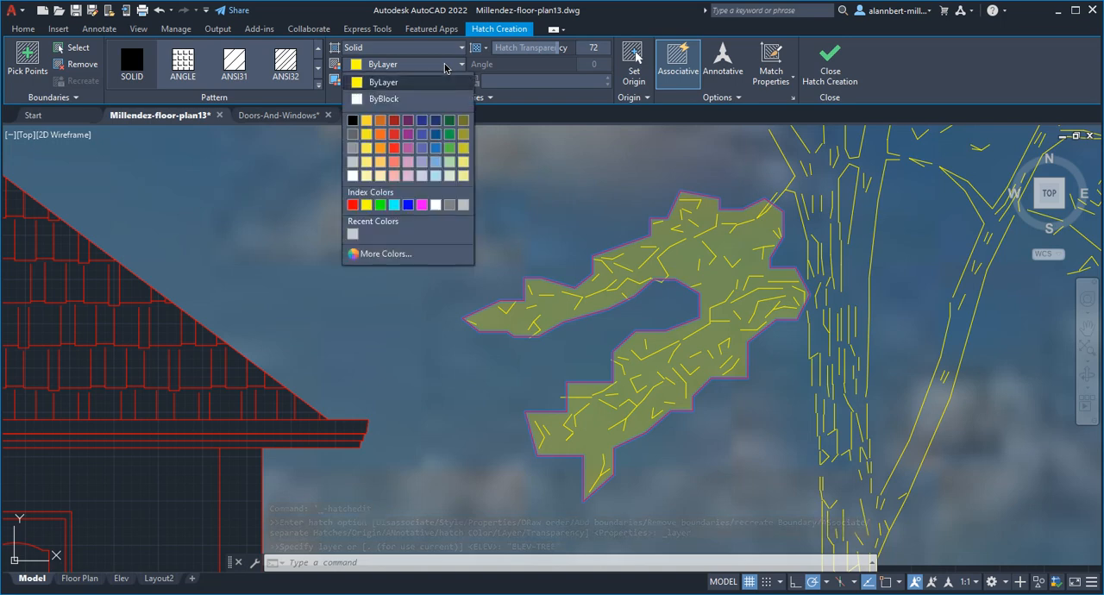
left_click(450, 152)
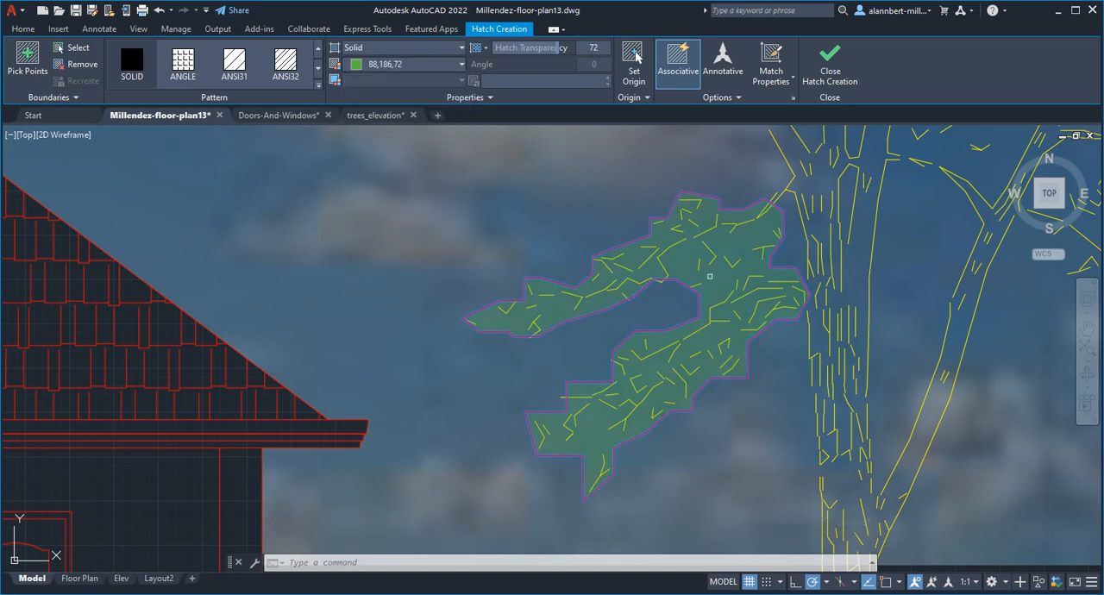
left_click(824, 86)
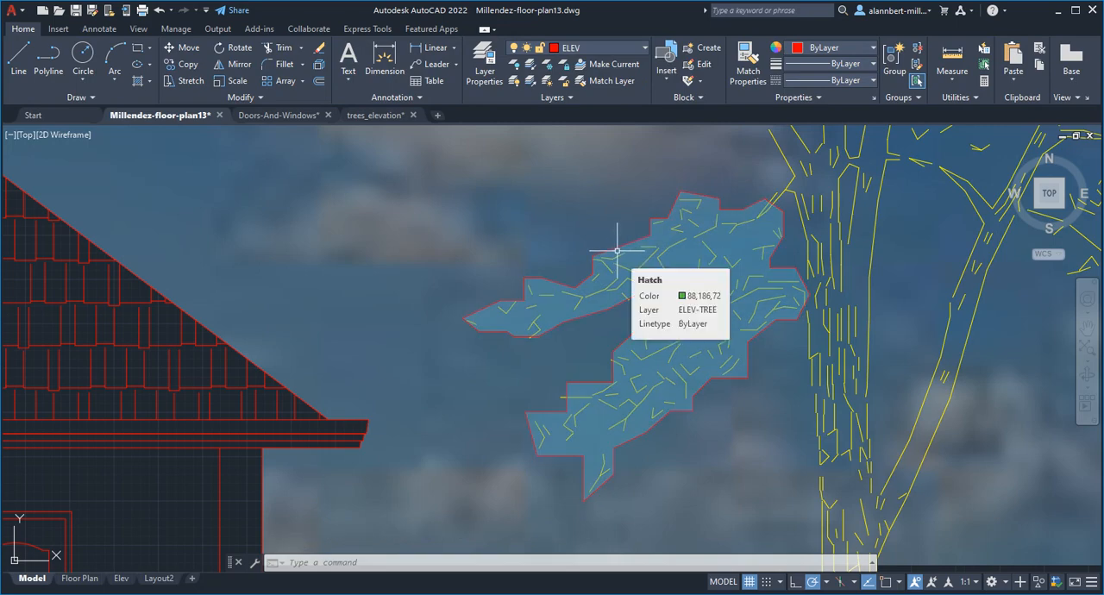
Step: Open the Elev layout, pan the elevation inside its viewport so the whole house and tree fit, and return to paper space
scroll(643, 247, "down", 2)
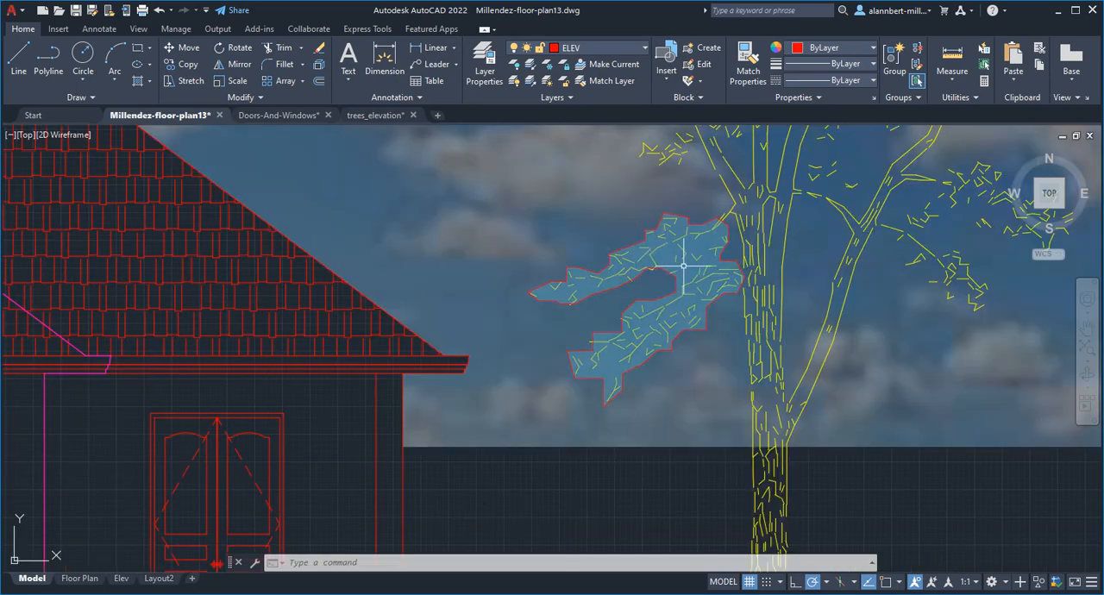
scroll(683, 266, "down", 2)
scroll(690, 311, "down", 2)
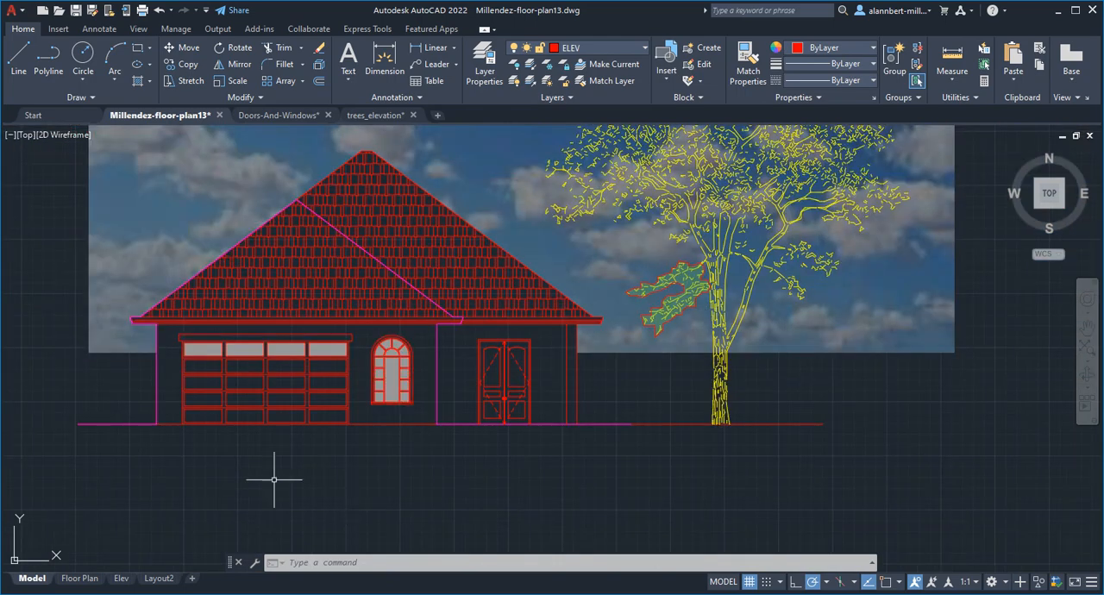
left_click(122, 579)
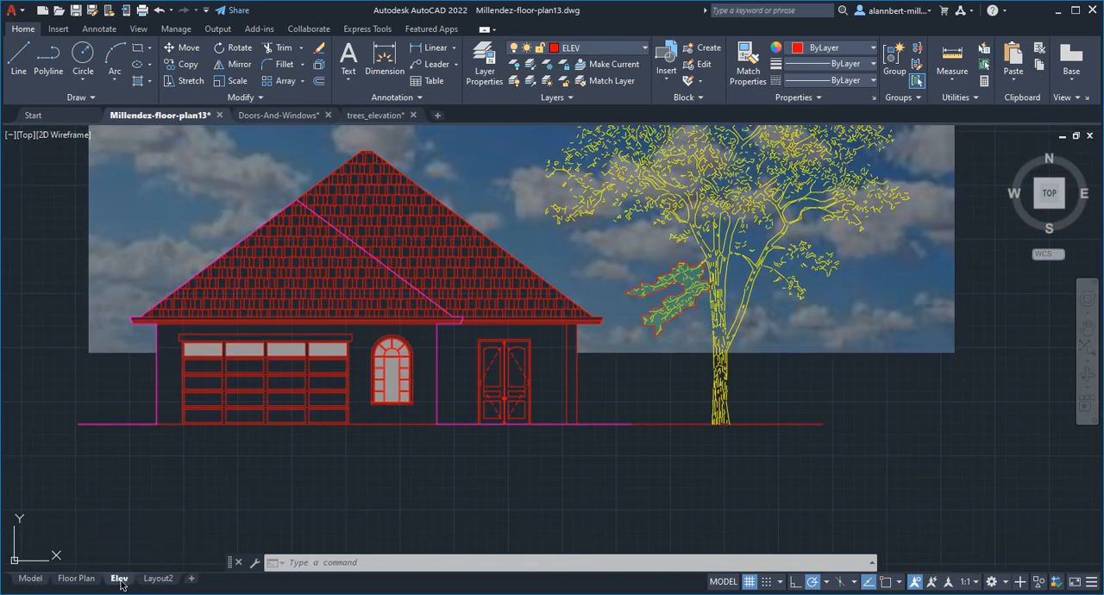
double_click(518, 384)
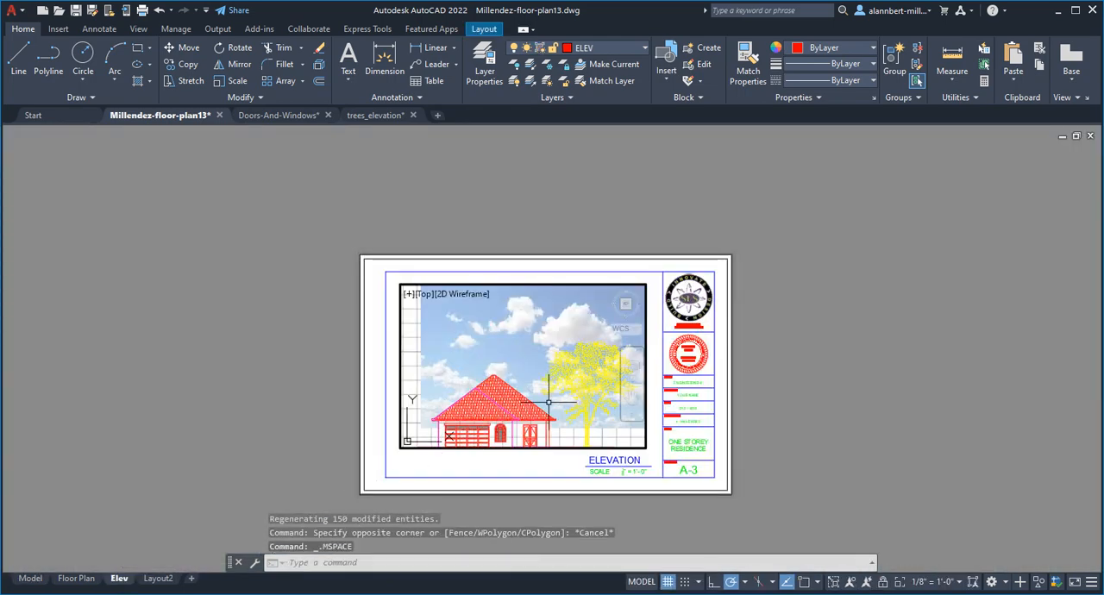
middle_click_drag(545, 380, 558, 311)
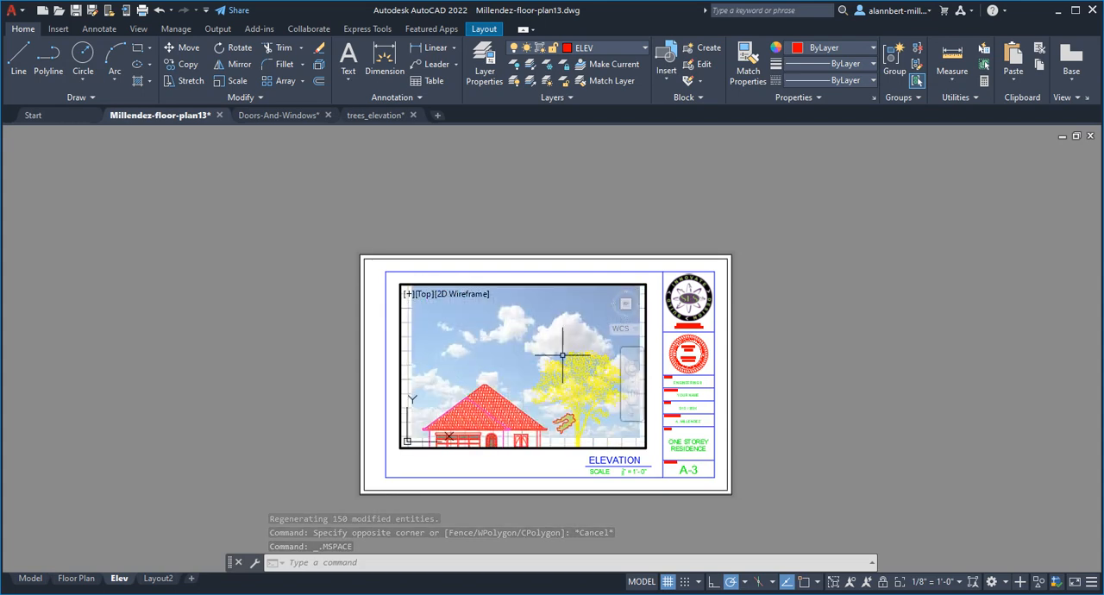
middle_click_drag(562, 356, 562, 346)
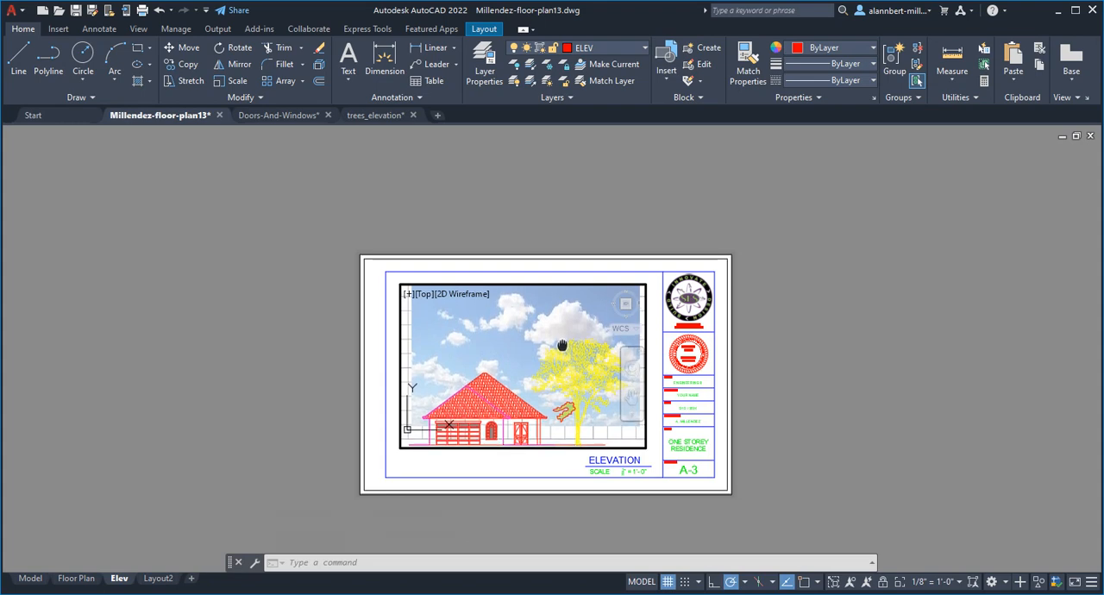
double_click(758, 368)
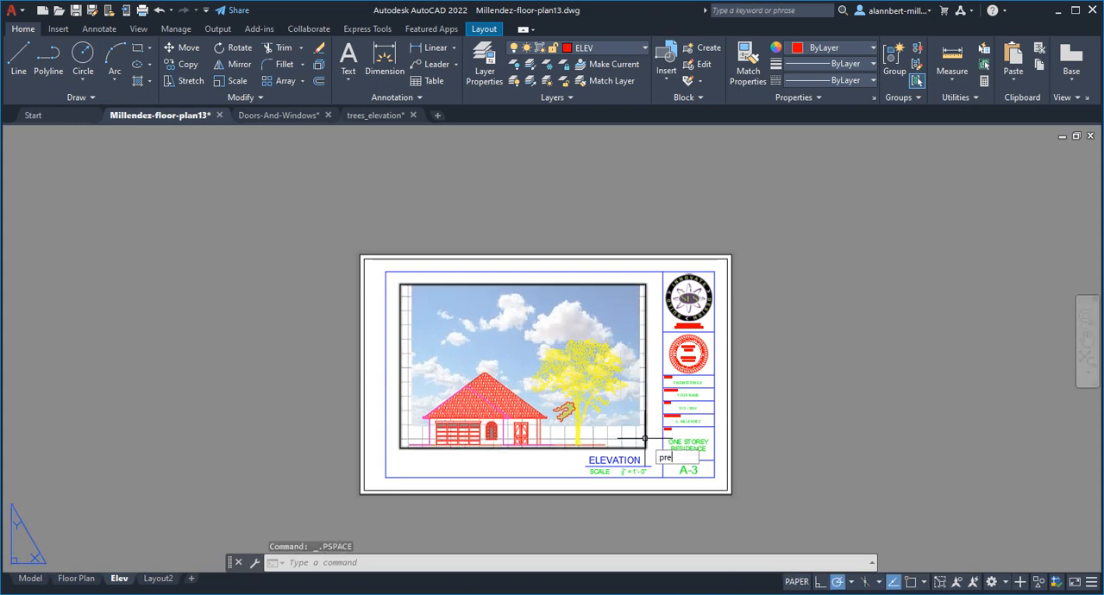
Step: Preview the Elev layout's plot, examine the foliage hatch up close, and exit the preview
type("preview")
key("Return")
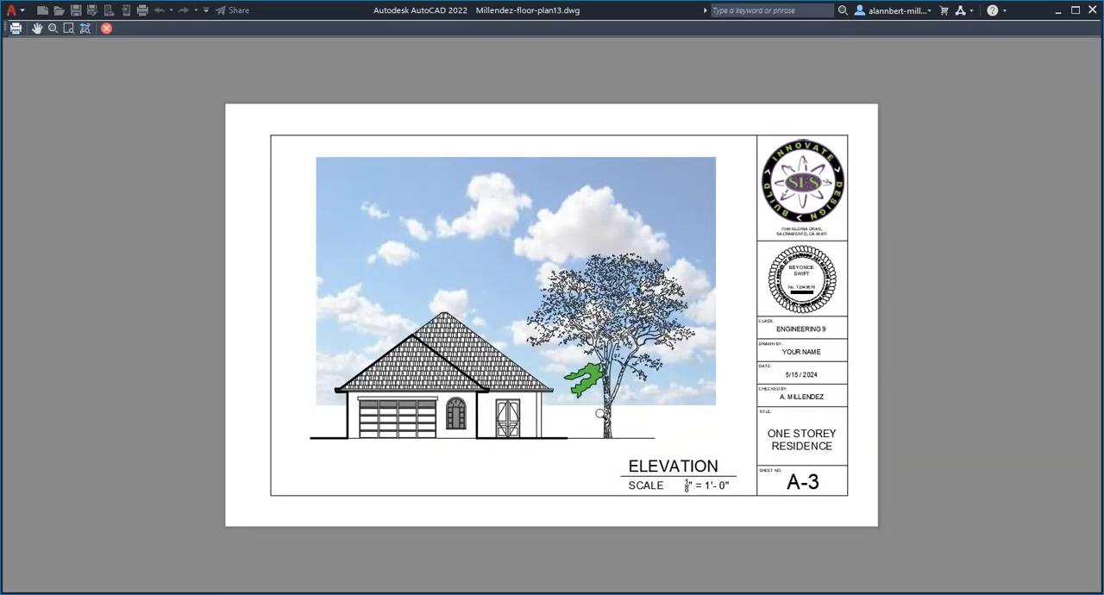
scroll(587, 376, "up", 5)
scroll(592, 380, "up", 4)
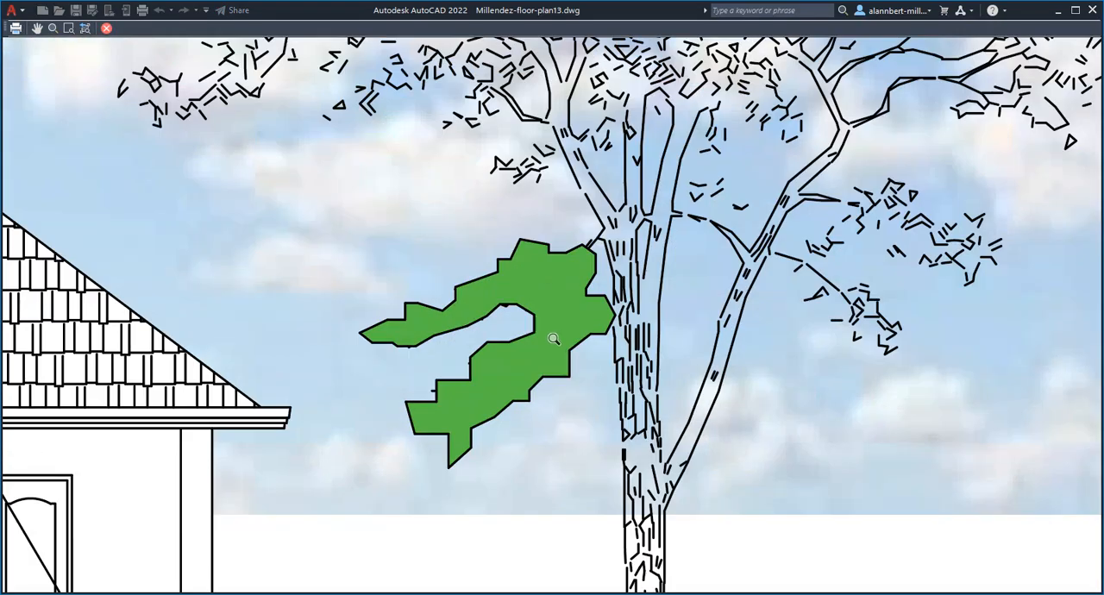
scroll(554, 339, "down", 2)
scroll(554, 339, "up", 2)
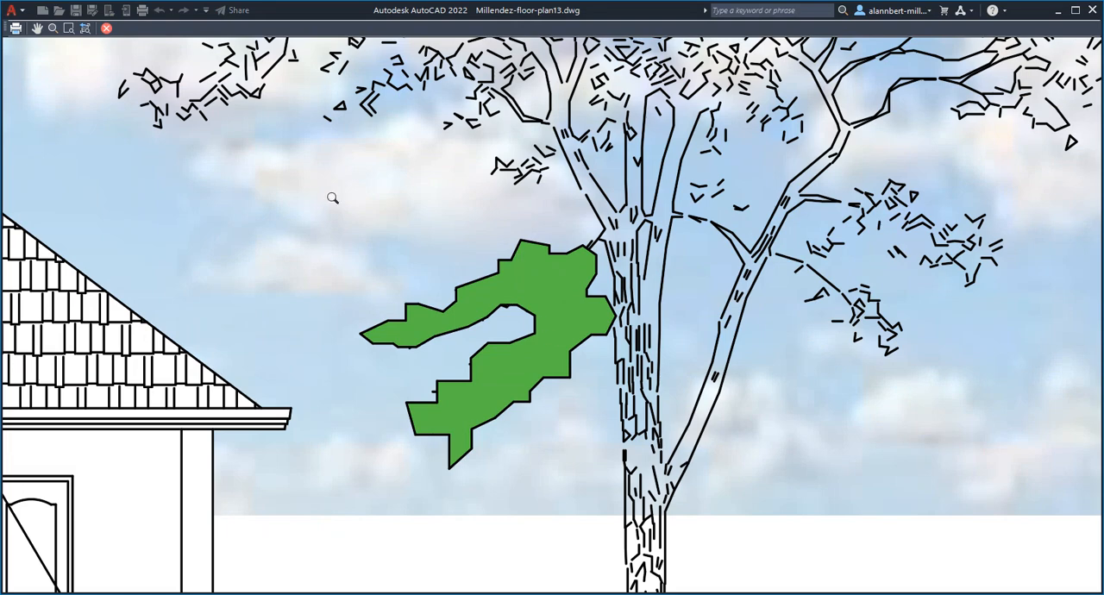
left_click(106, 29)
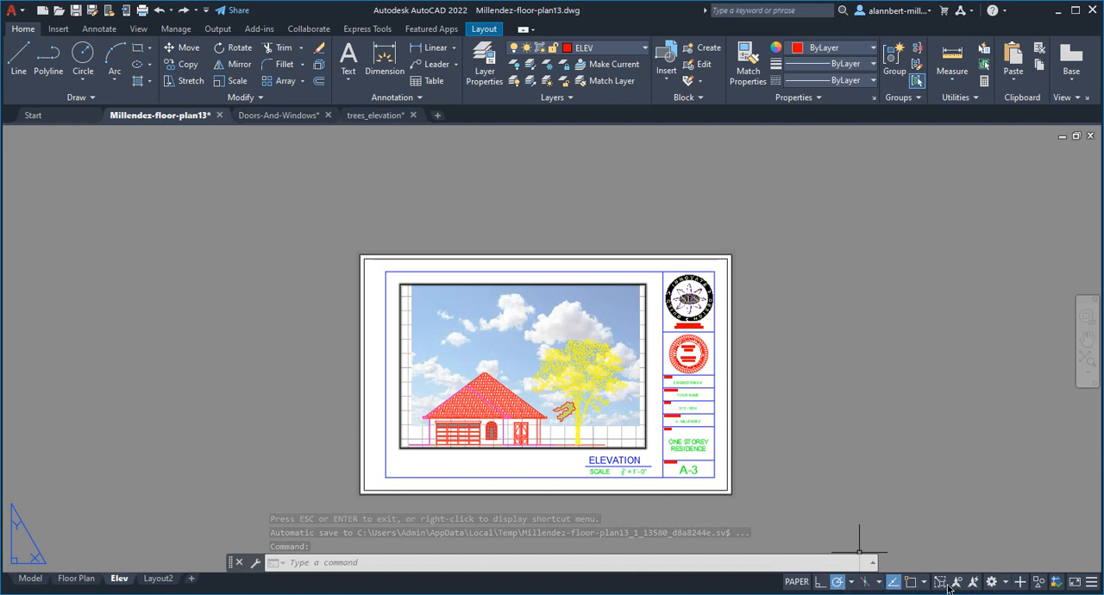
Step: Add the Transparency toggle to the status bar and compare the foliage hatch with transparency display off and on, leaving it on
left_click(1092, 584)
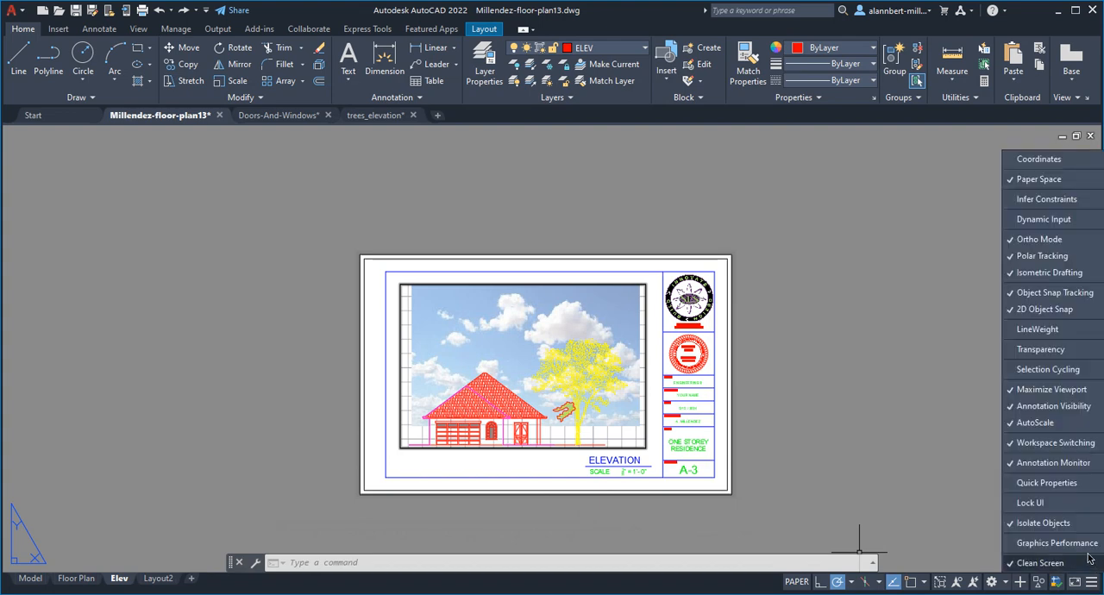
left_click(1022, 352)
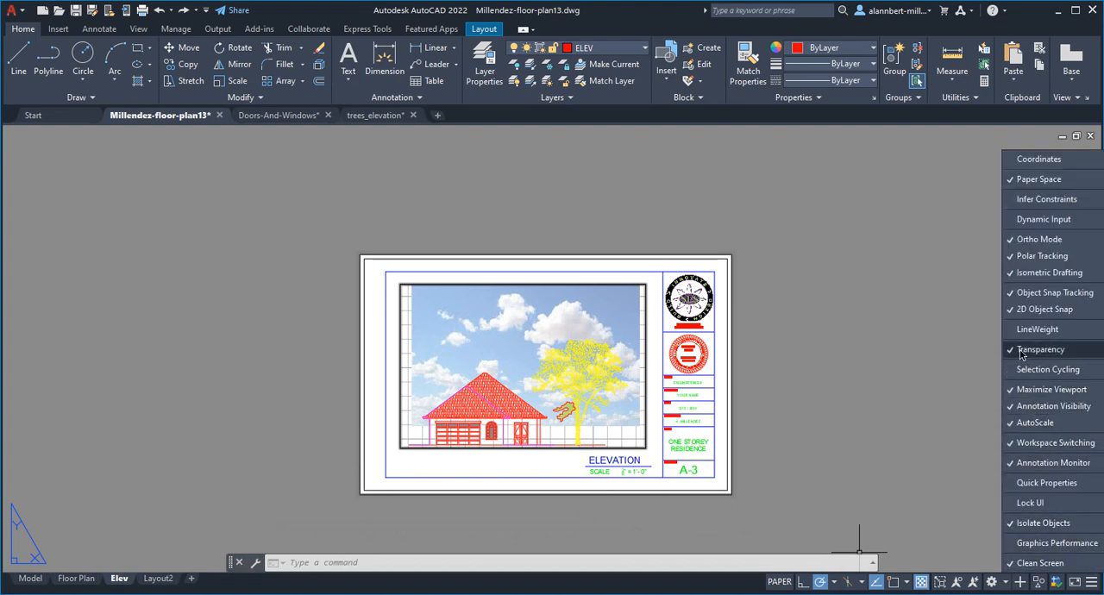
left_click(923, 556)
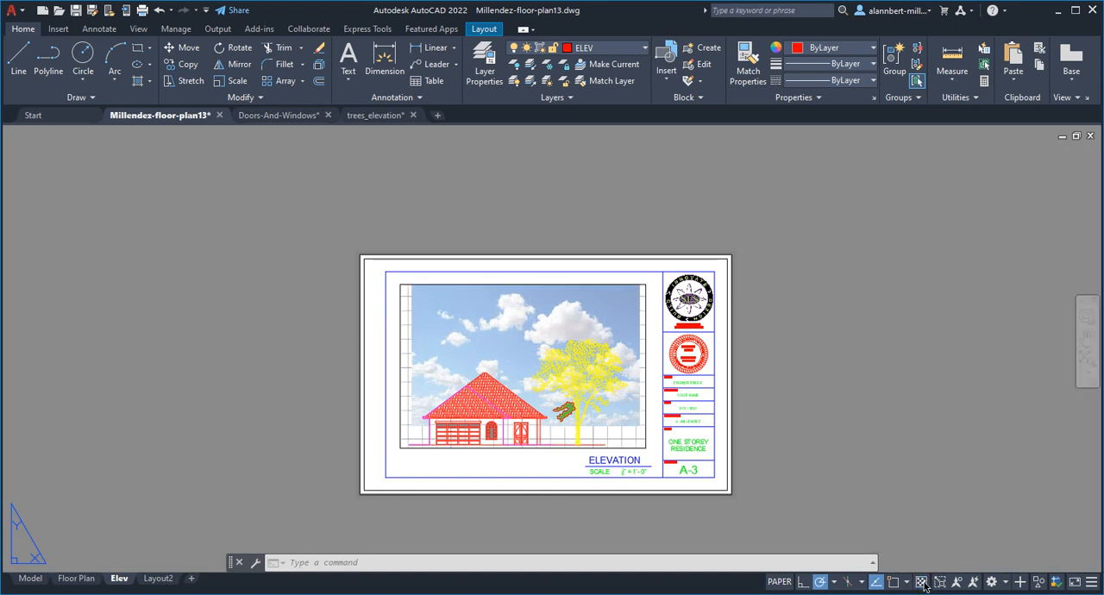
left_click(922, 582)
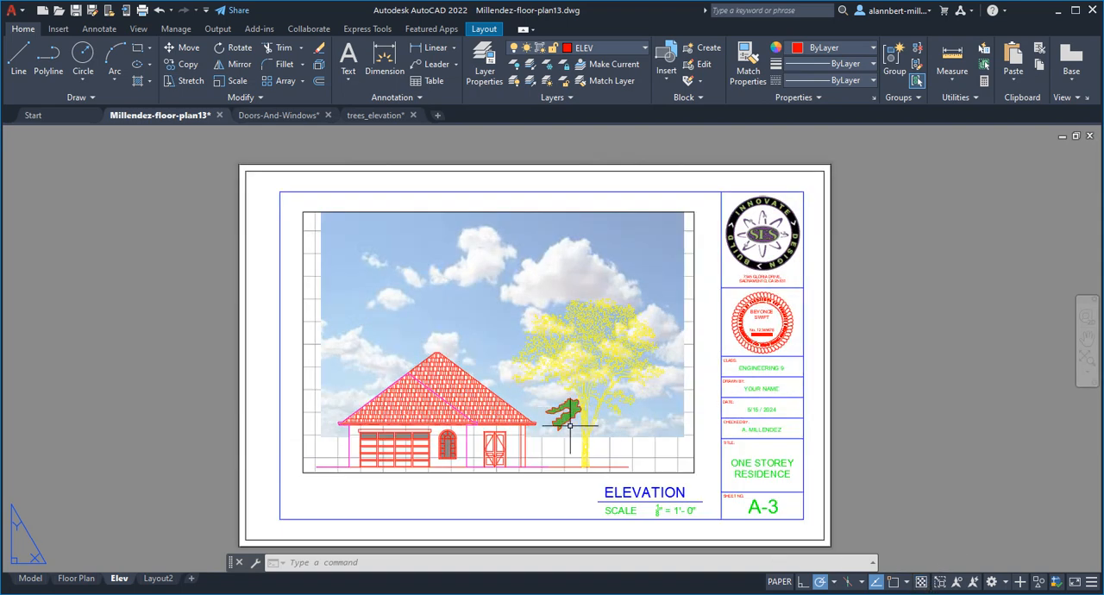
scroll(562, 407, "up", 5)
middle_click_drag(562, 407, 859, 522)
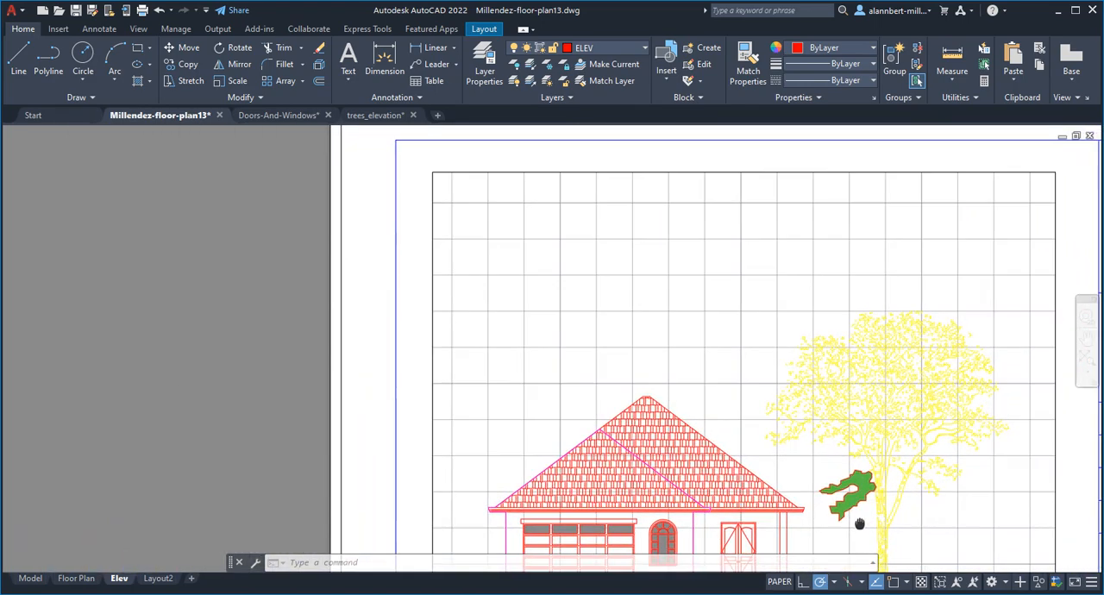
left_click(922, 583)
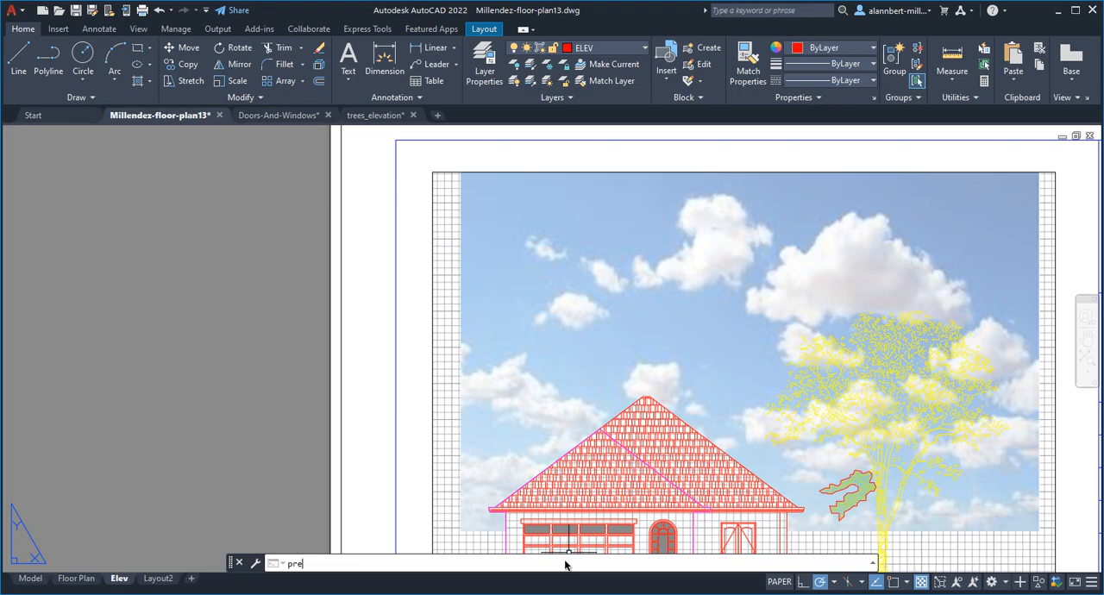
Step: Preview the Elev plot with transparency display on, check whether the foliage hatch prints see-through, and exit the preview
left_click(565, 563)
type("preview")
key("Return")
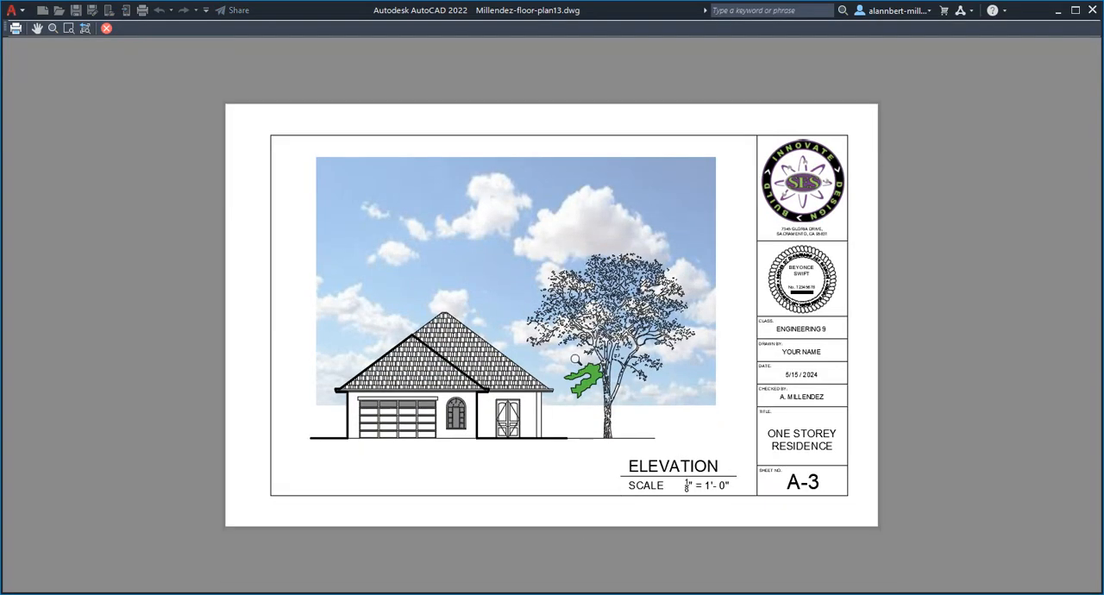
scroll(576, 359, "up", 8)
scroll(629, 402, "down", 8)
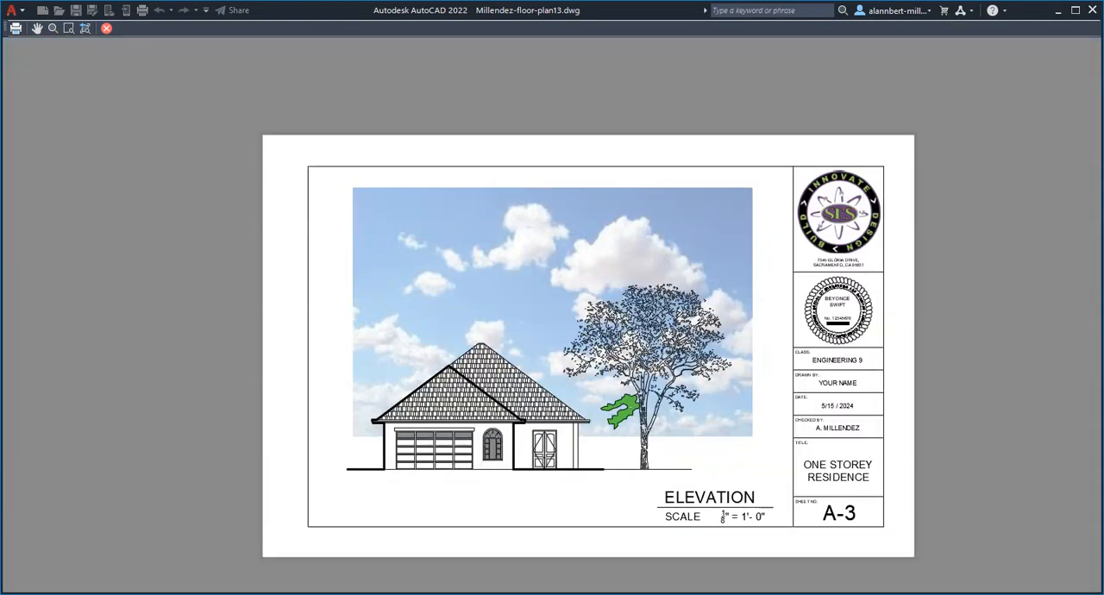
scroll(627, 405, "up", 3)
scroll(629, 410, "down", 3)
middle_click_drag(653, 433, 589, 428)
key("Escape")
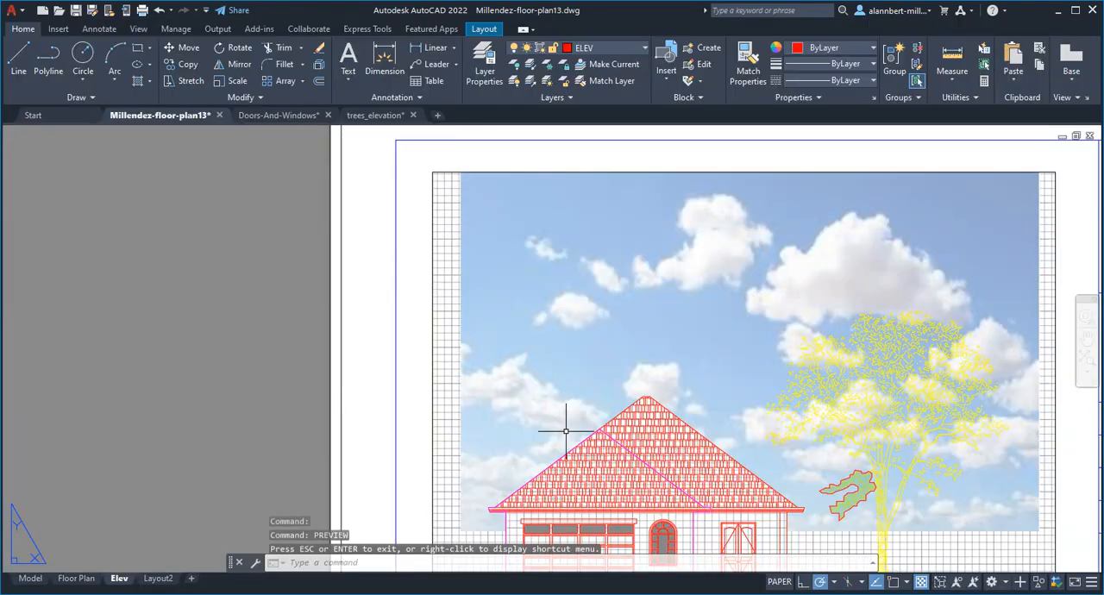
Step: Enable Plot transparency in the Elev layout's page setup
right_click(122, 584)
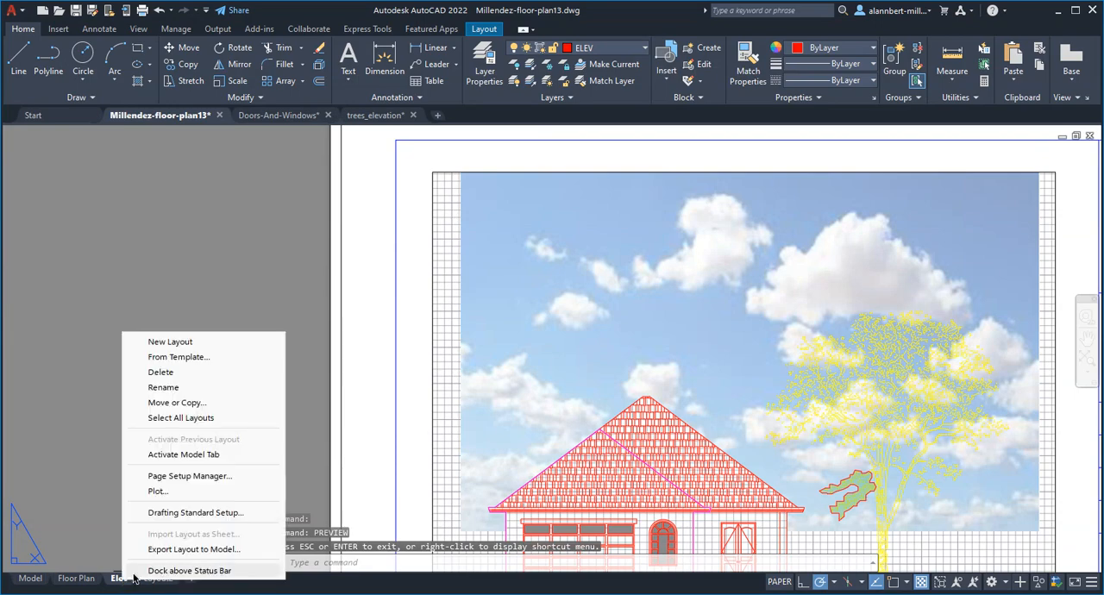
left_click(177, 477)
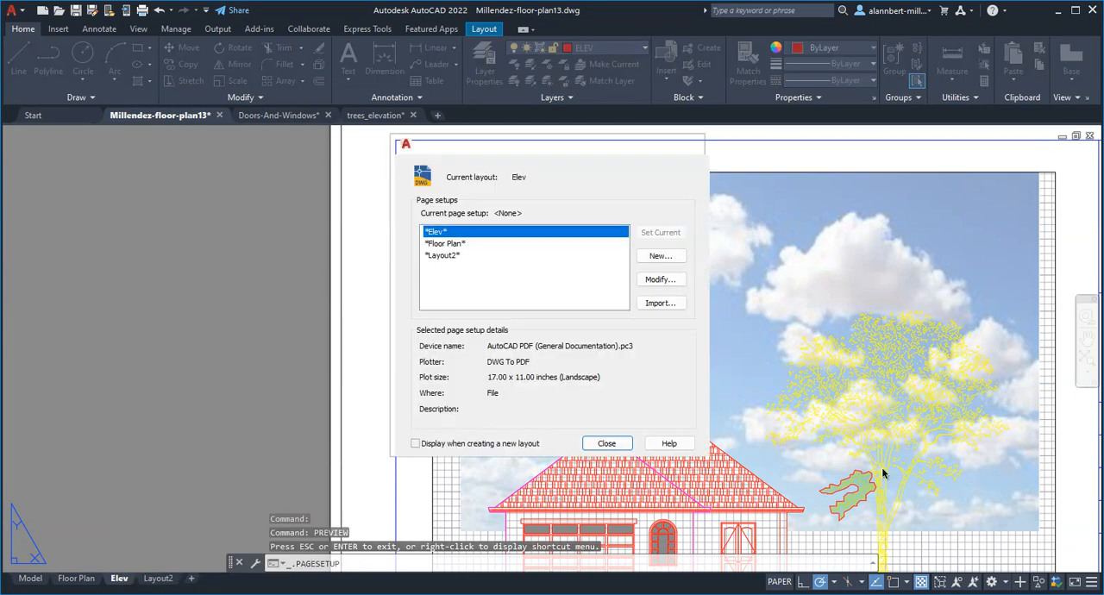
left_click(657, 284)
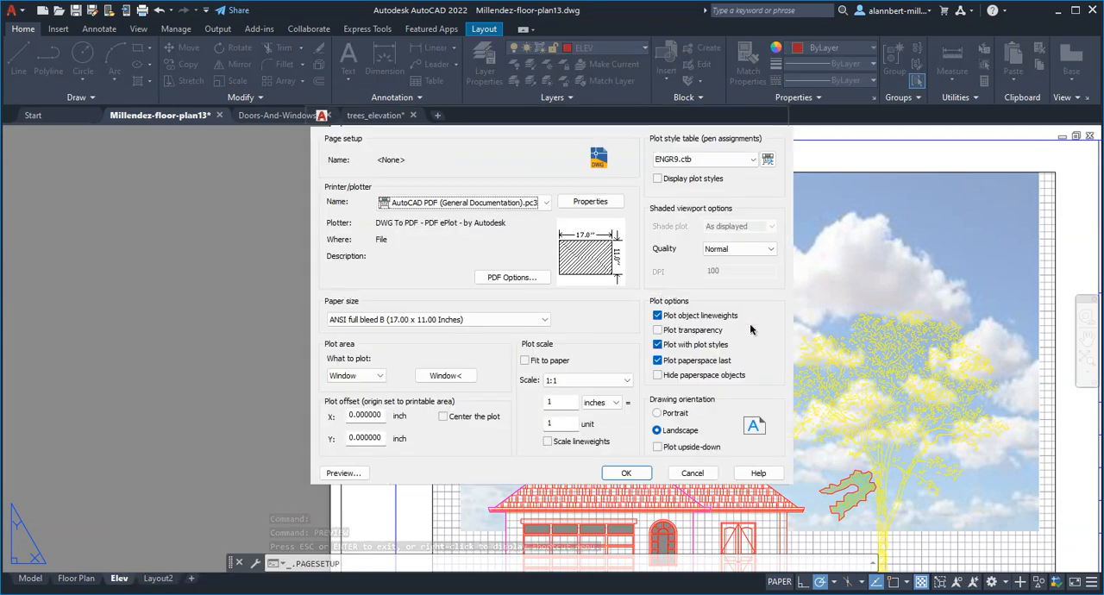
left_click(628, 474)
left_click(607, 443)
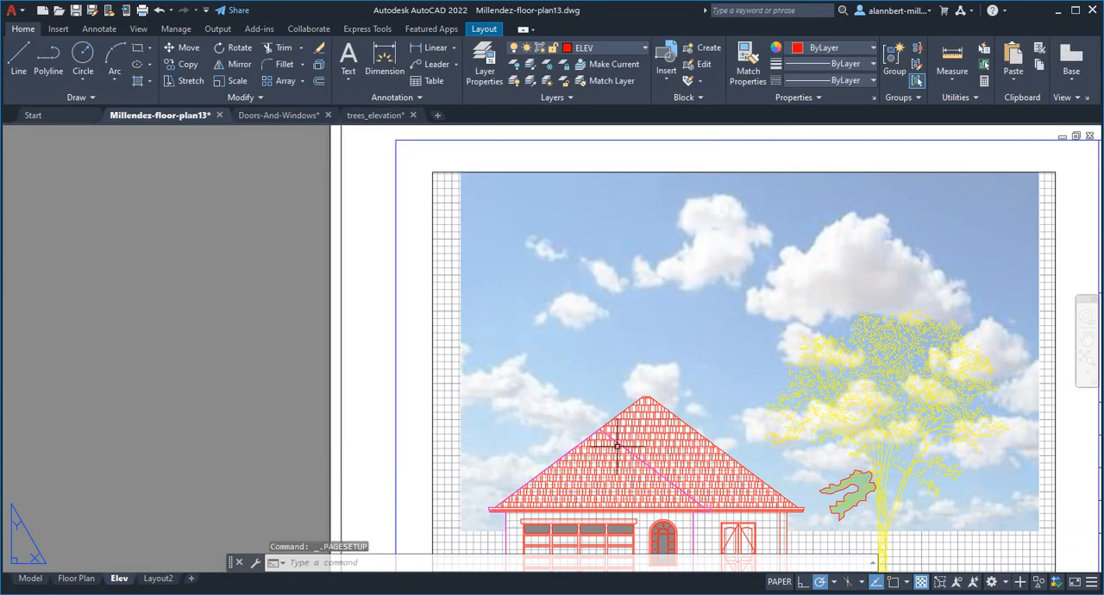
Step: Preview the plot with the modified page setup, inspect the foliage hatch and the whole elevation, and exit the preview
type("preview")
key("Return")
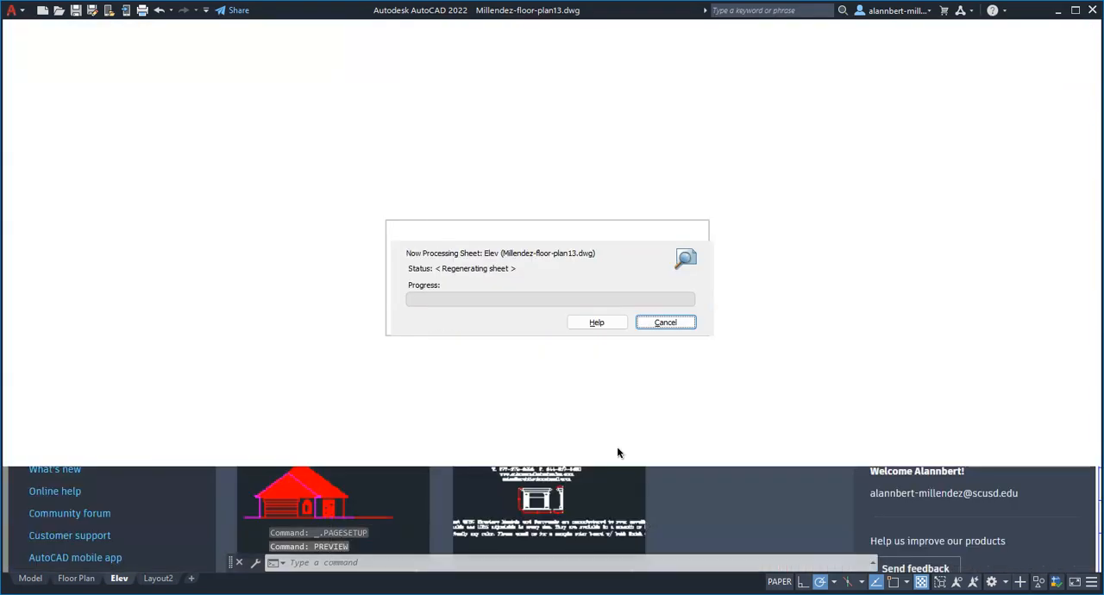
scroll(586, 381, "up", 7)
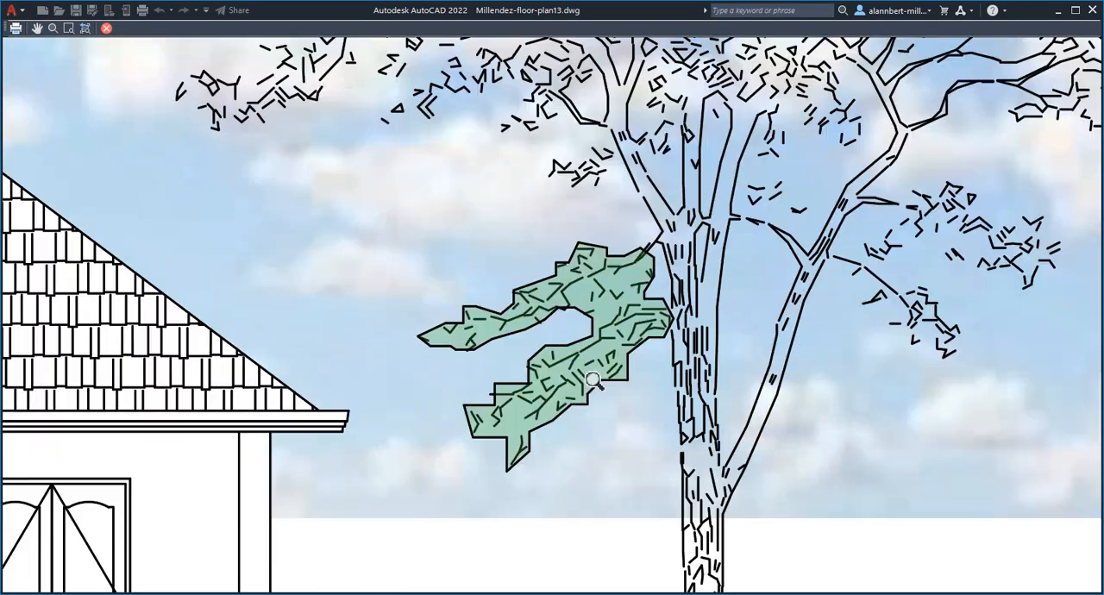
scroll(602, 356, "down", 2)
scroll(602, 356, "down", 2)
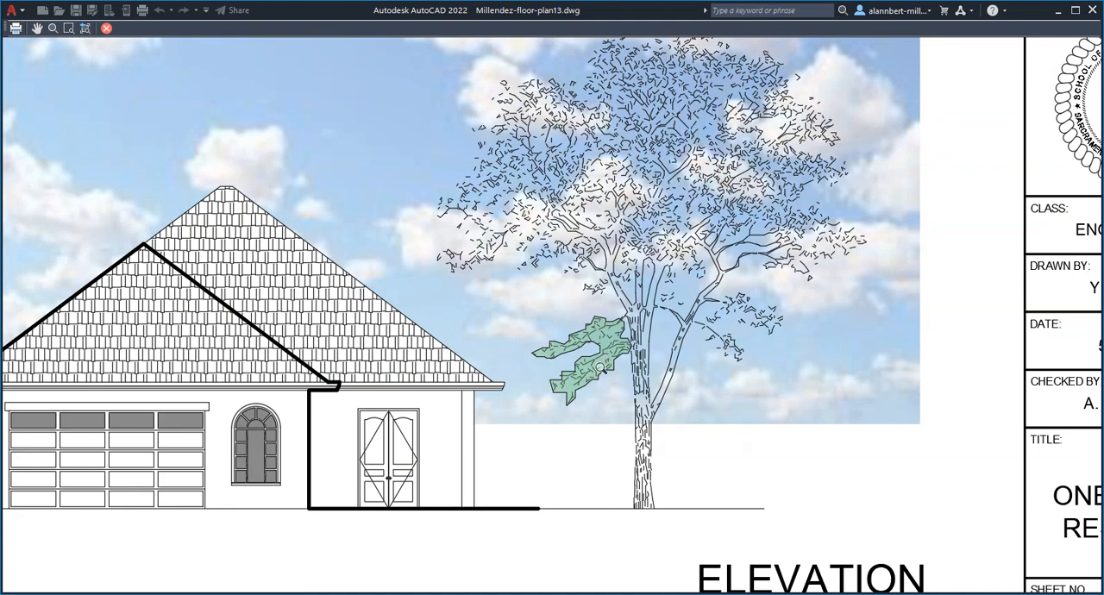
scroll(609, 363, "down", 3)
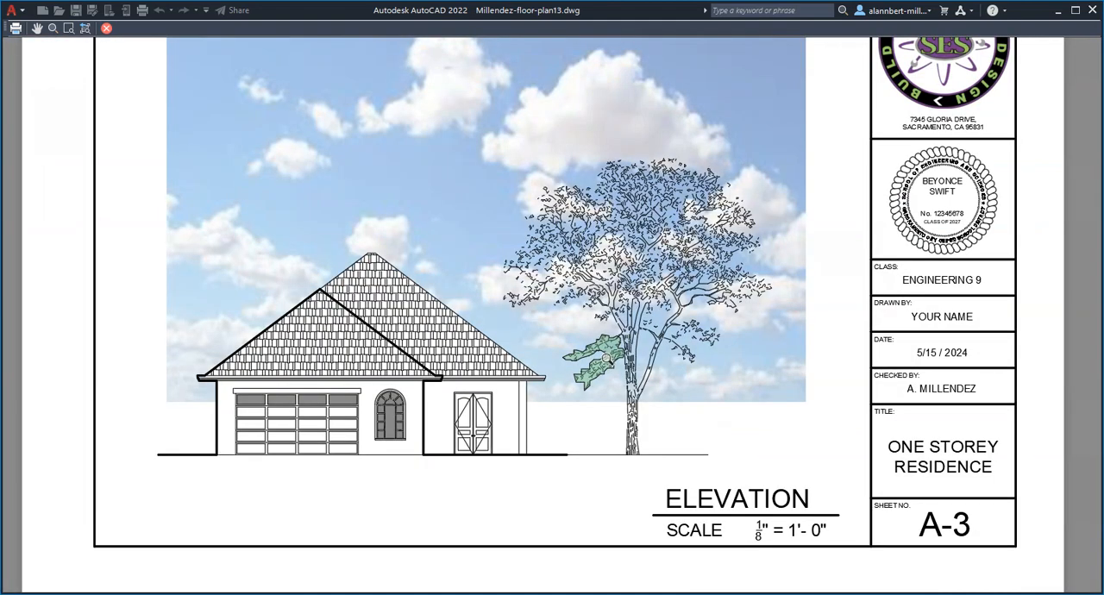
key("Escape")
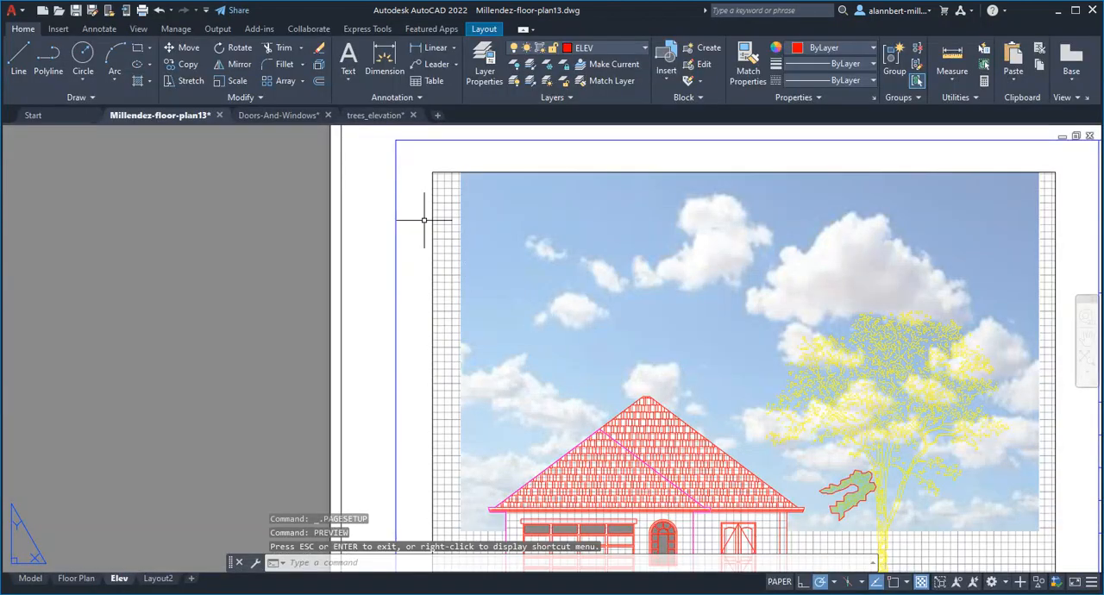
Step: Activate the elevation viewport, set the foliage hatch's transparency to 48, and finish editing the hatch
left_click(447, 412)
double_click(447, 413)
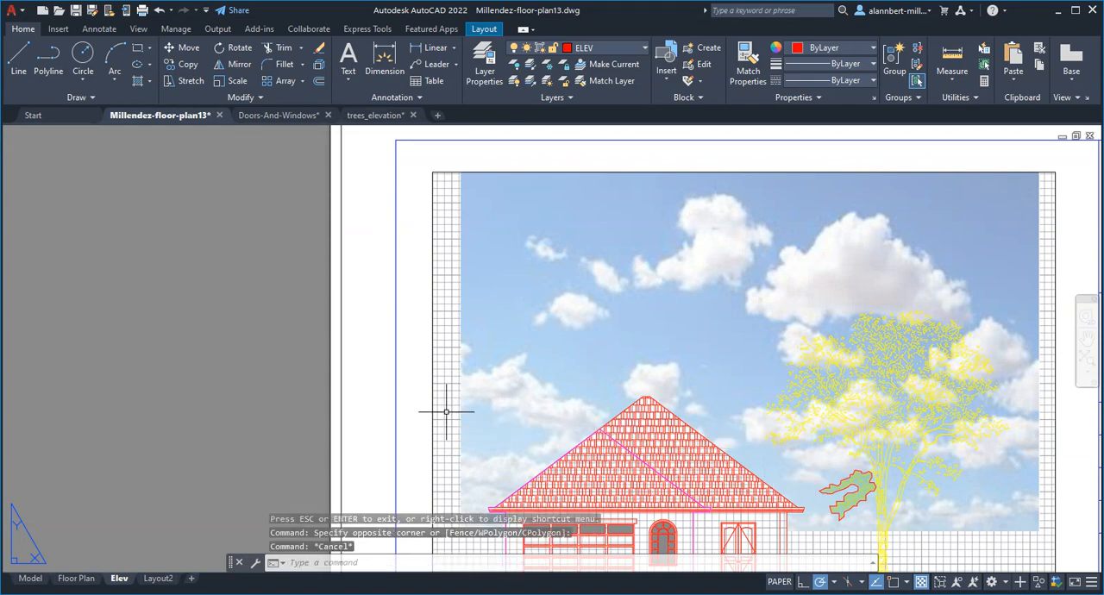
left_click(859, 479)
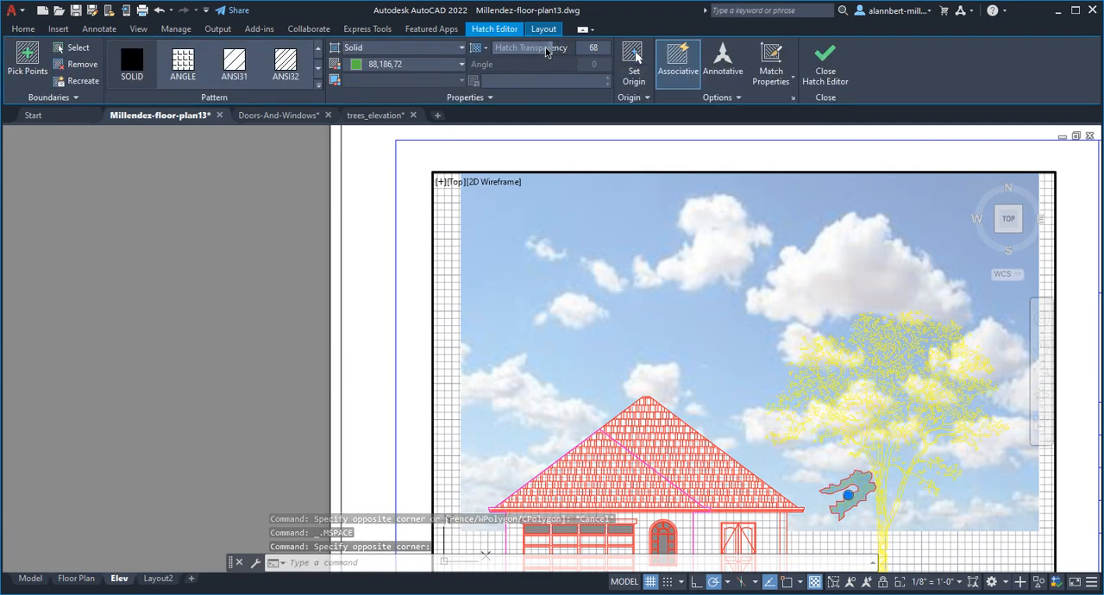
left_click_drag(561, 51, 536, 53)
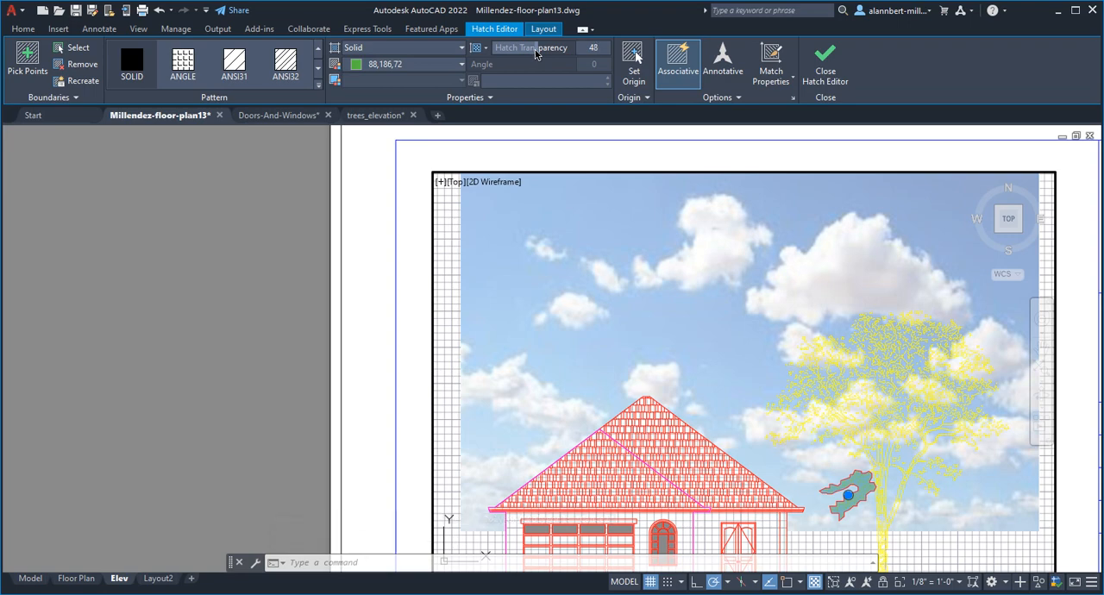
left_click(828, 73)
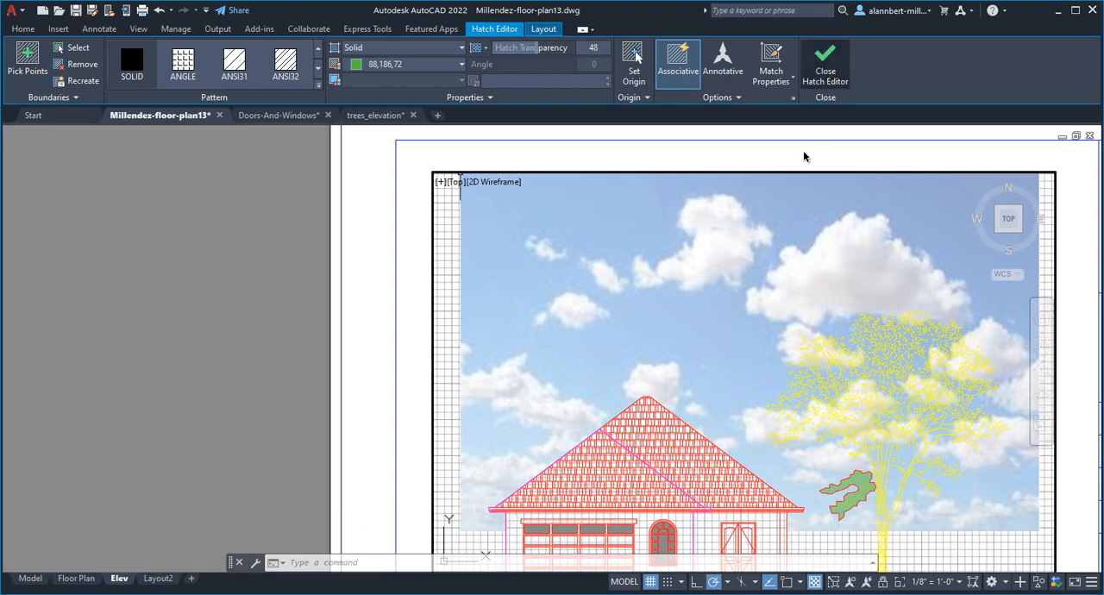
Step: Return to paper space, preview the Elev plot, inspect the foliage hatch up close, and exit the preview
double_click(353, 327)
type("p")
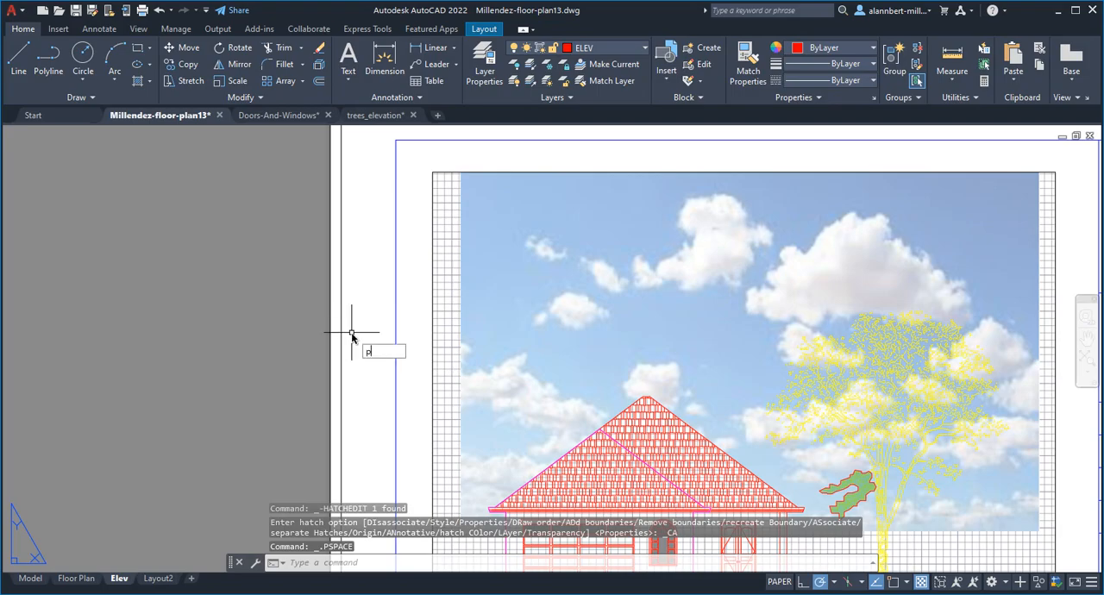
type("review")
key("Return")
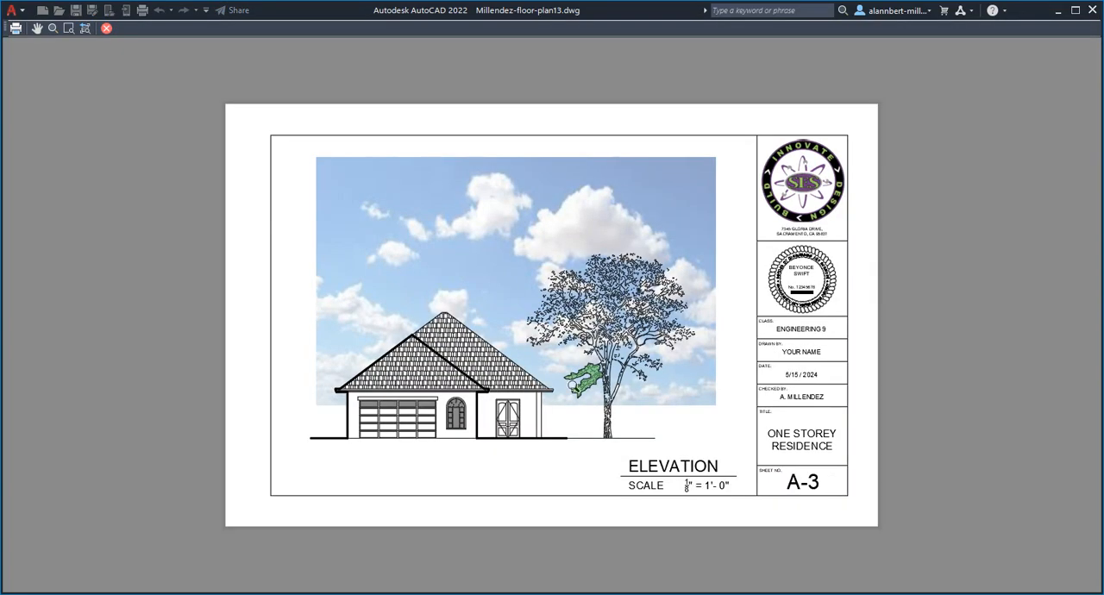
scroll(597, 393, "up", 5)
scroll(597, 393, "up", 2)
scroll(522, 359, "up", 4)
scroll(529, 361, "down", 4)
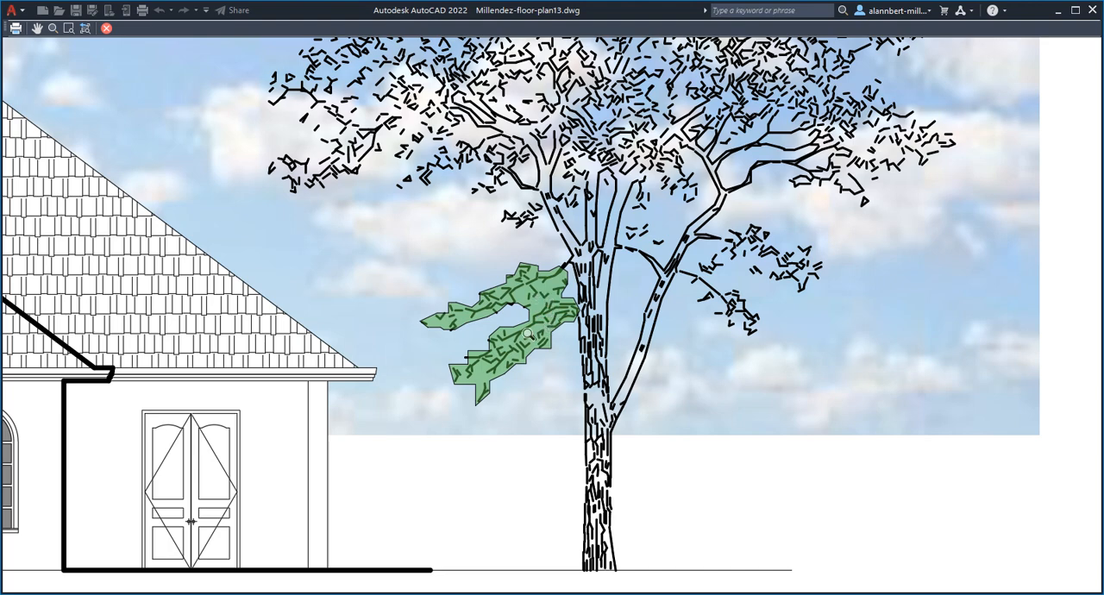
key("Escape")
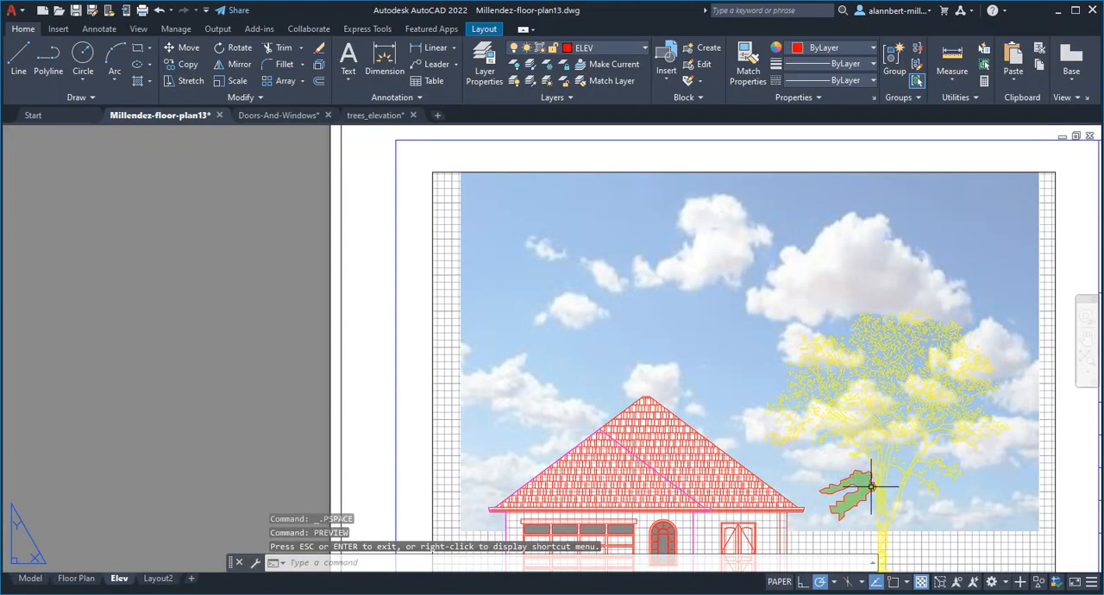
Step: Bring the tree block in the elevation viewport to the front of the draw order
double_click(887, 444)
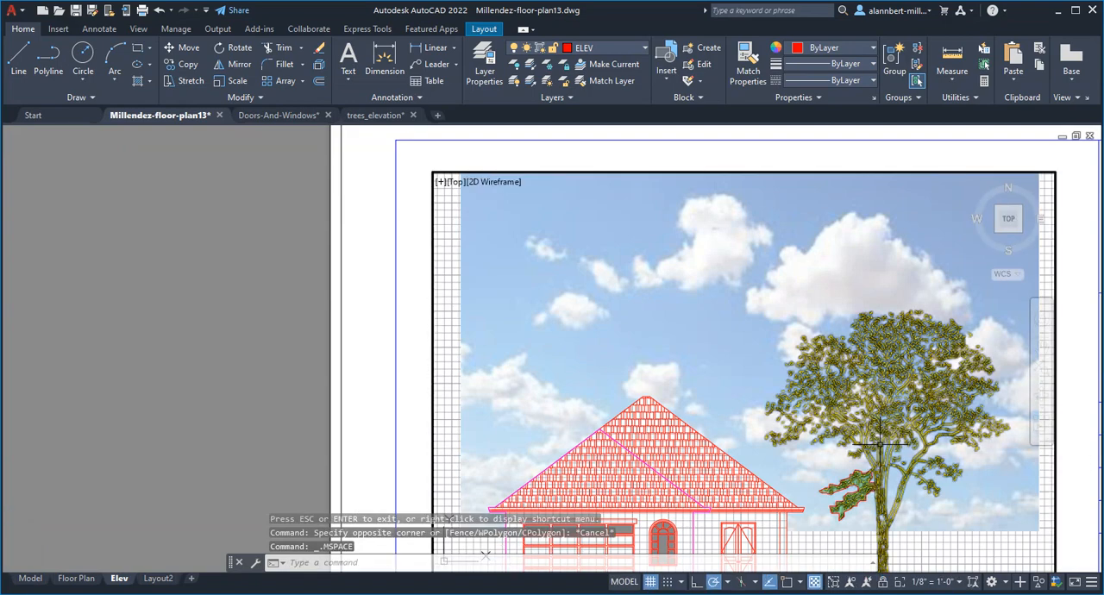
left_click(884, 445)
right_click(882, 447)
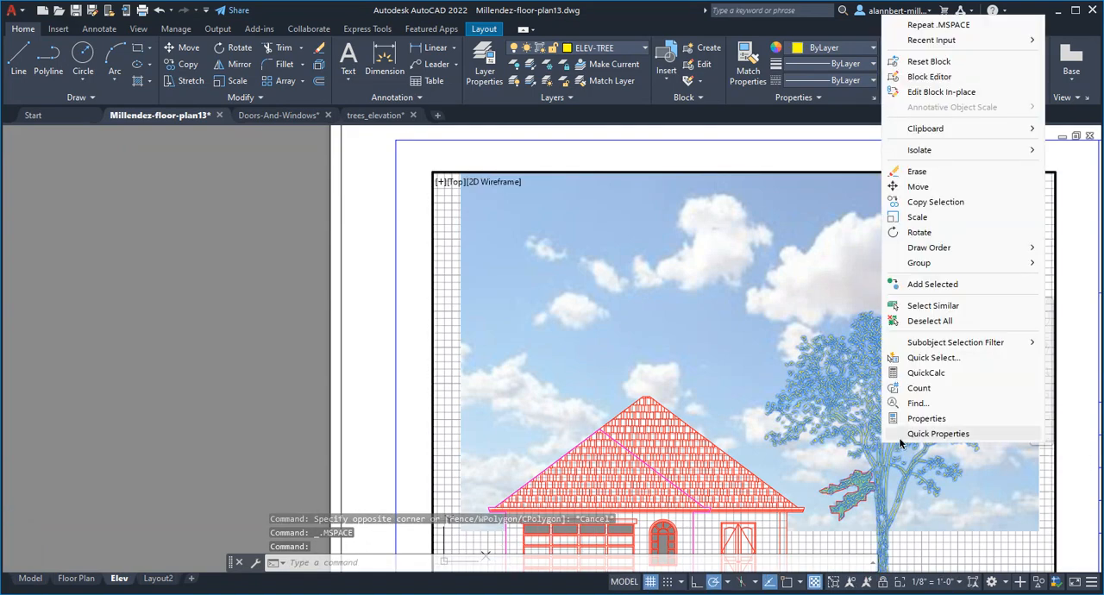
mouse_move(953, 251)
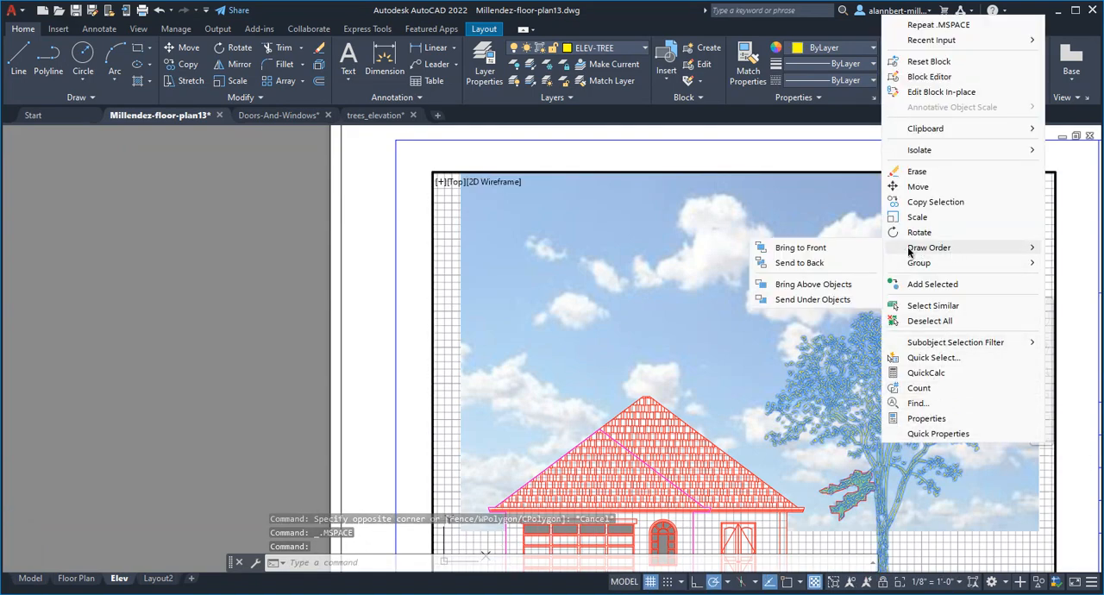
left_click(851, 248)
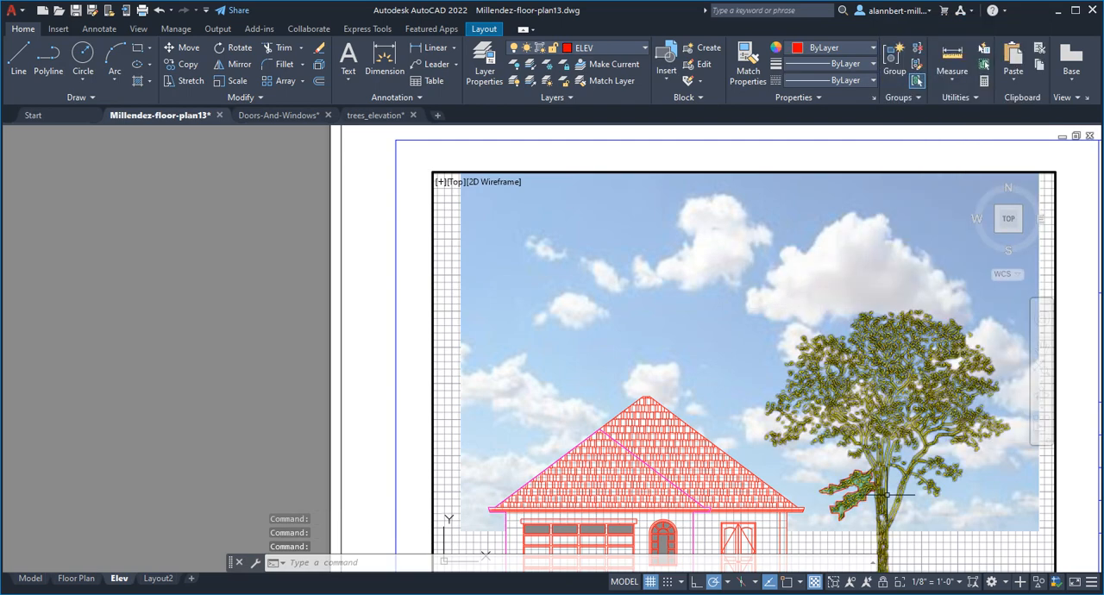
Step: Delete the red boundary polyline around the green foliage hatch, keeping the hatch itself
scroll(853, 499, "up", 6)
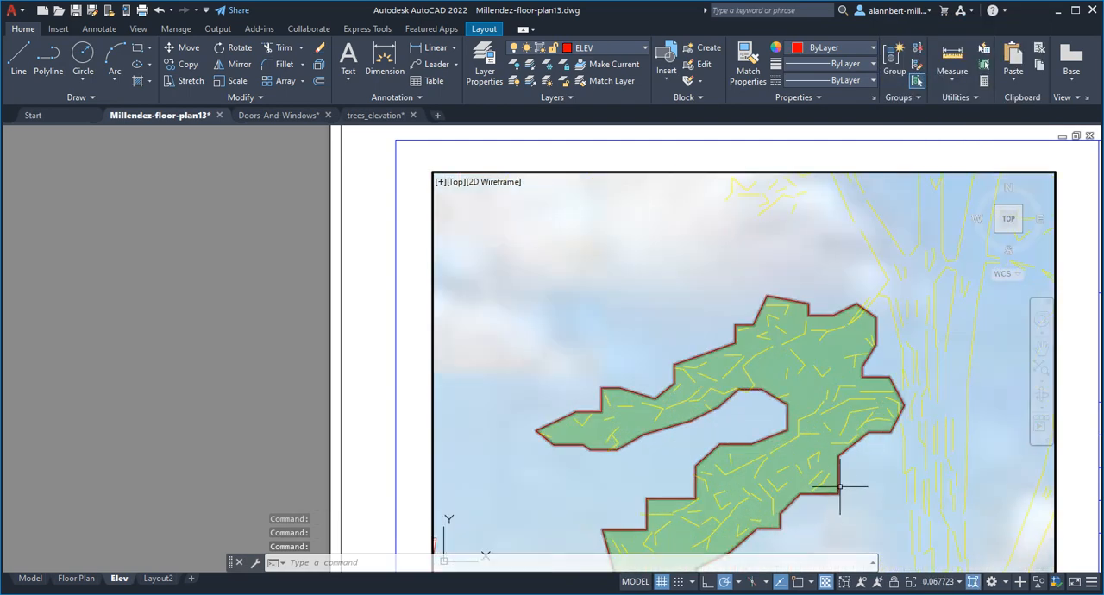
left_click(841, 487)
mouse_move(840, 485)
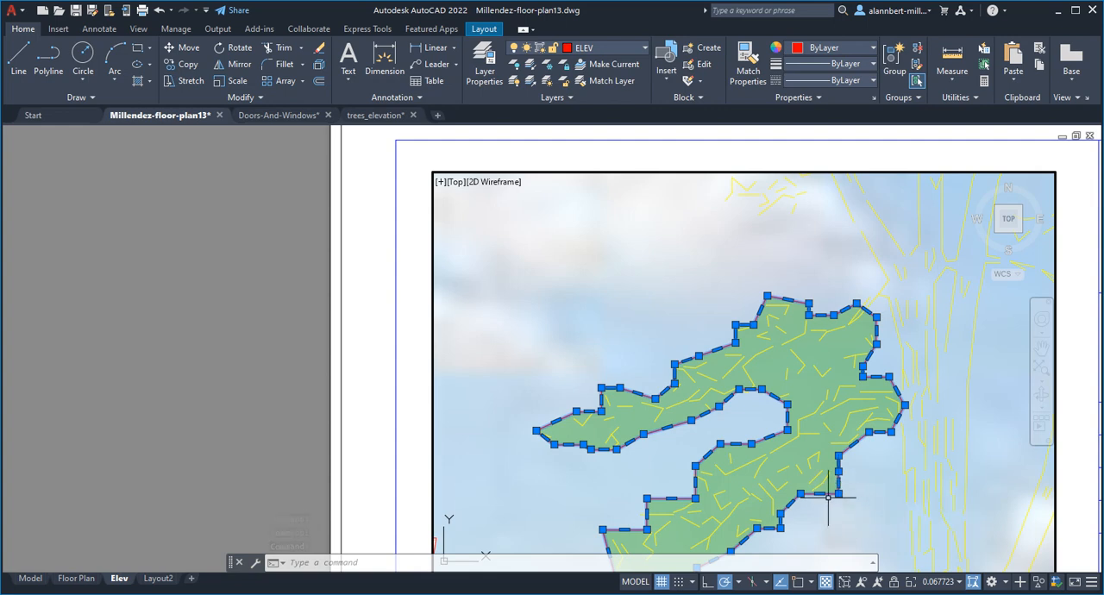
key("Delete")
Step: Restore the elevation viewport's scale to 1/8" = 1'-0", reposition the elevation within its frame, and return to paper space
scroll(828, 503, "down", 2)
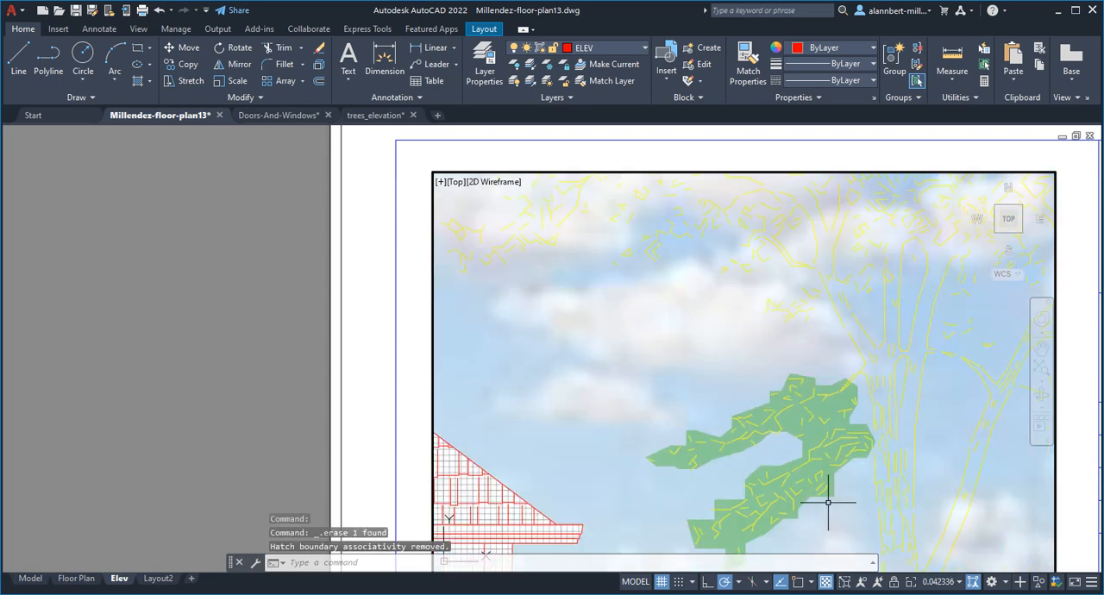
scroll(828, 502, "down", 1)
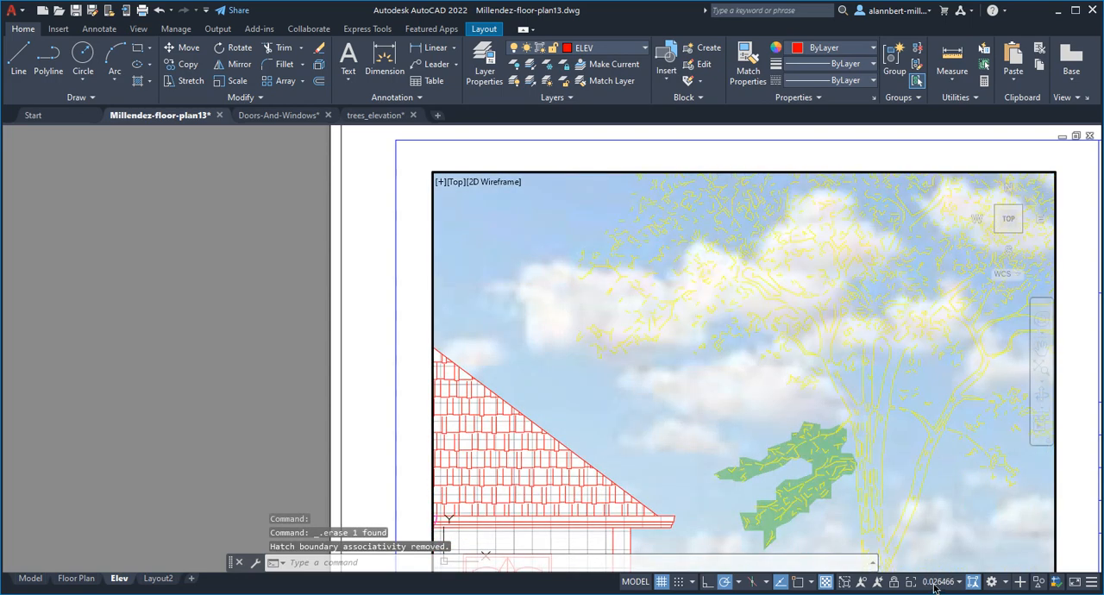
left_click(936, 584)
left_click(945, 532)
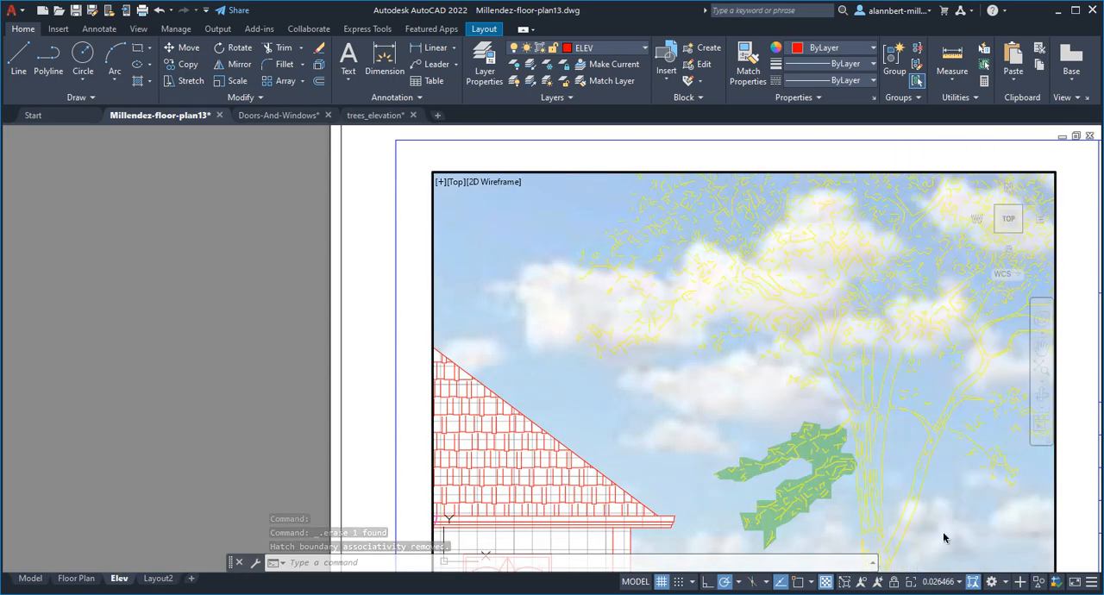
middle_click_drag(774, 434, 858, 489)
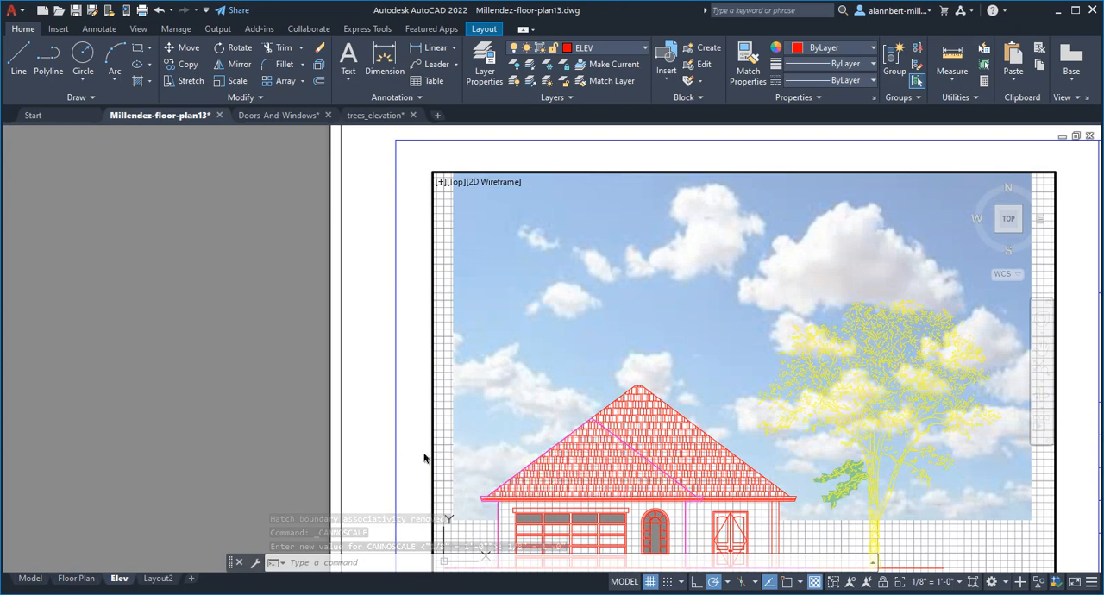
double_click(368, 450)
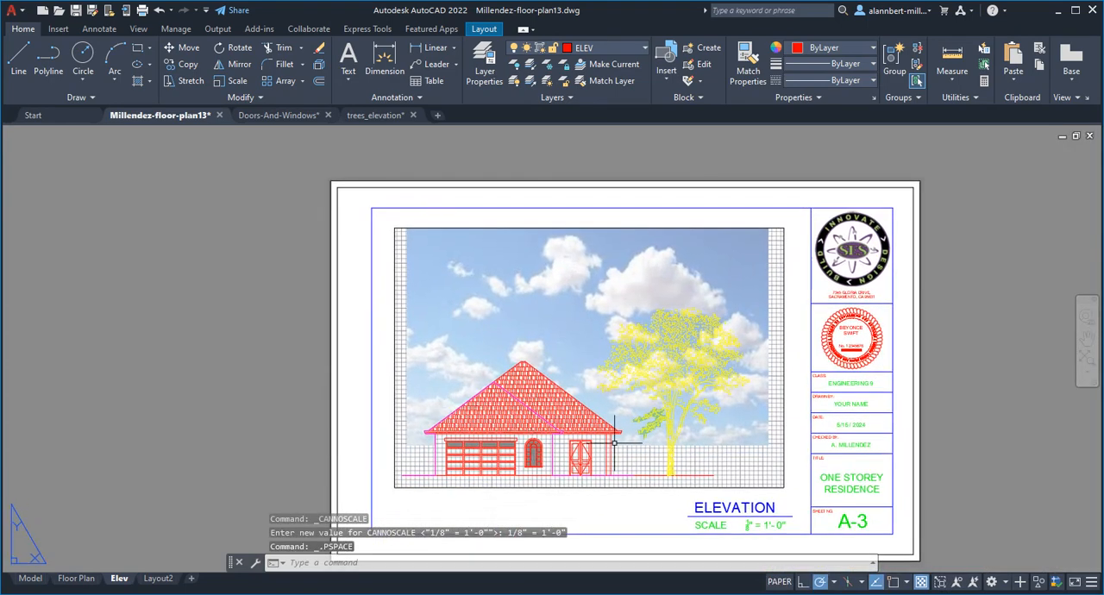
Step: Lock the elevation viewport's display and return to paper space
left_click(726, 440)
double_click(725, 440)
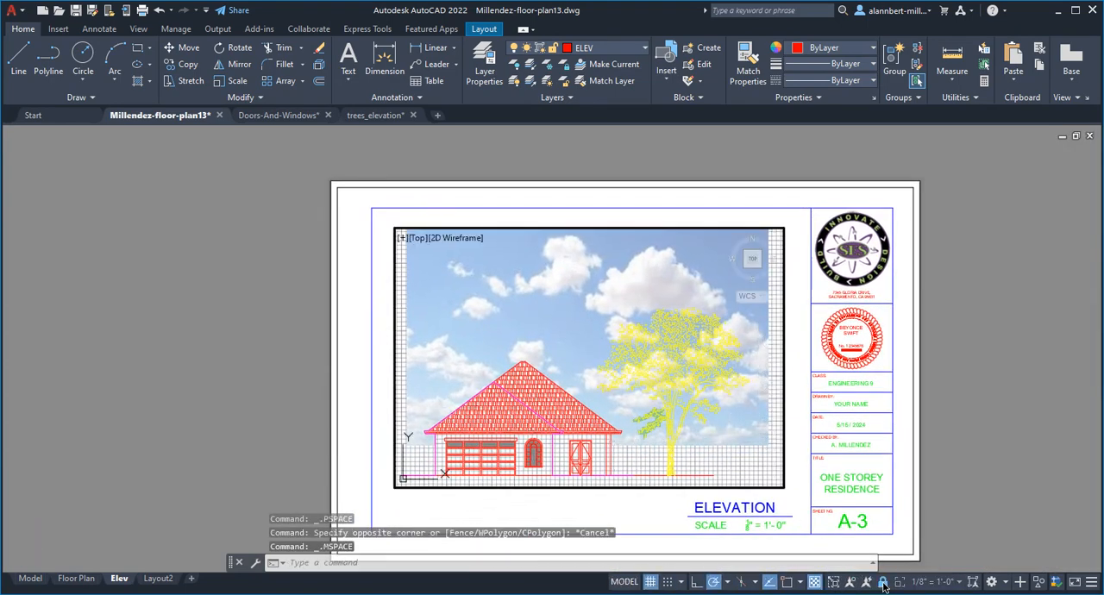
double_click(802, 476)
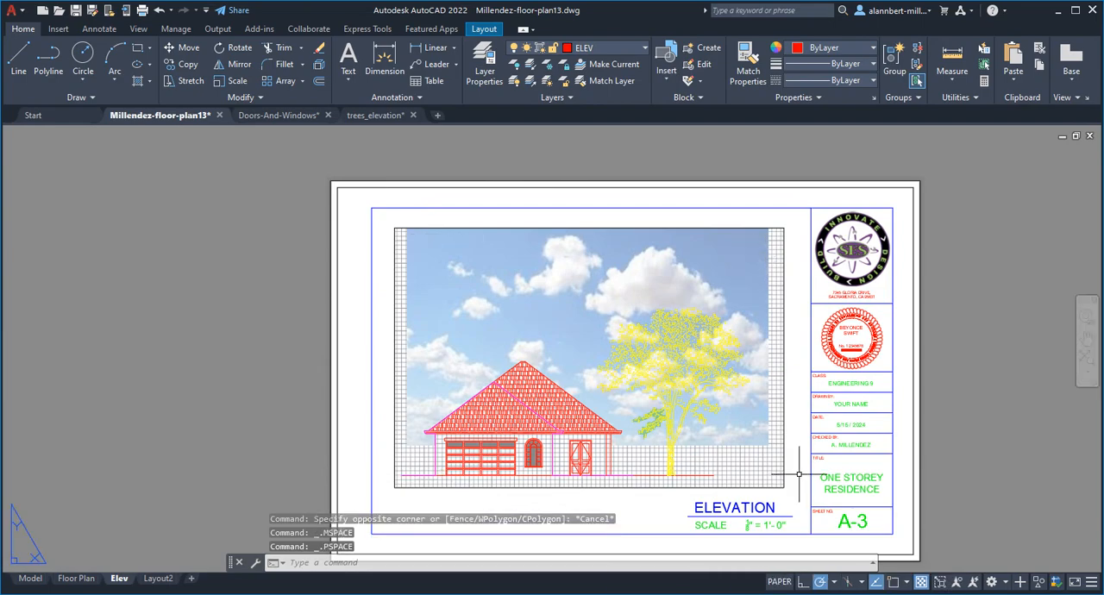
Step: Preview the Elev plot, examining the borderless foliage hatch up close and the whole sheet
type("preview")
key("Return")
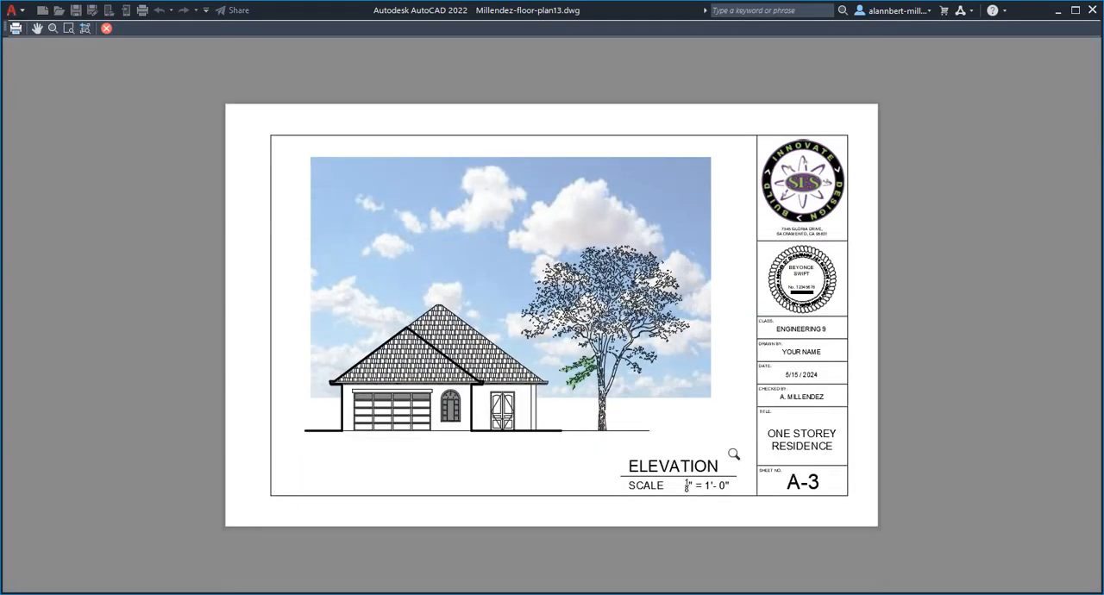
scroll(580, 363, "up", 5)
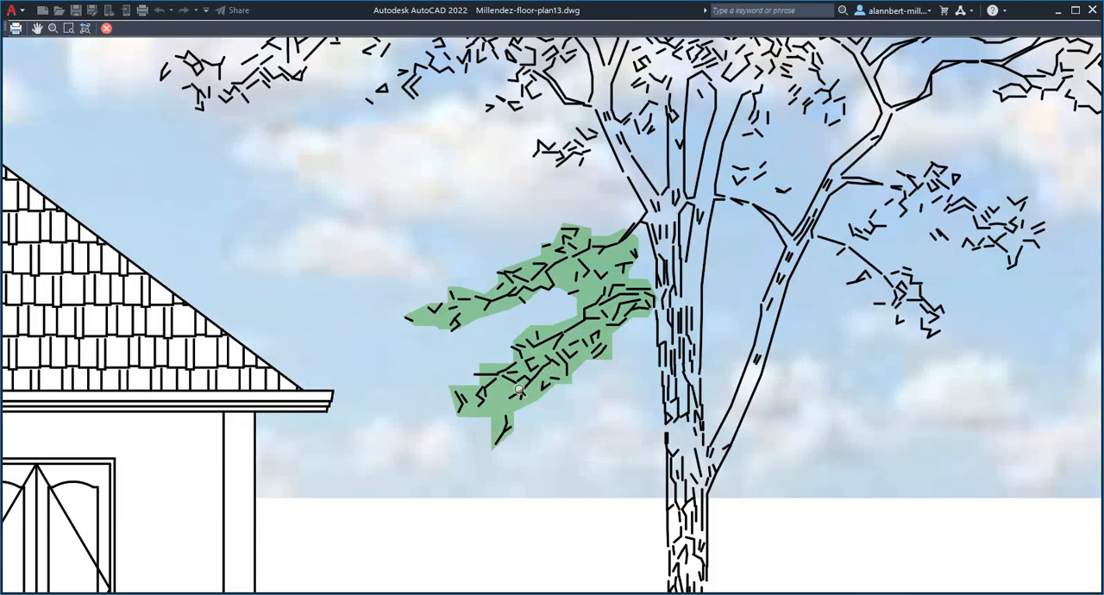
scroll(600, 286, "down", 6)
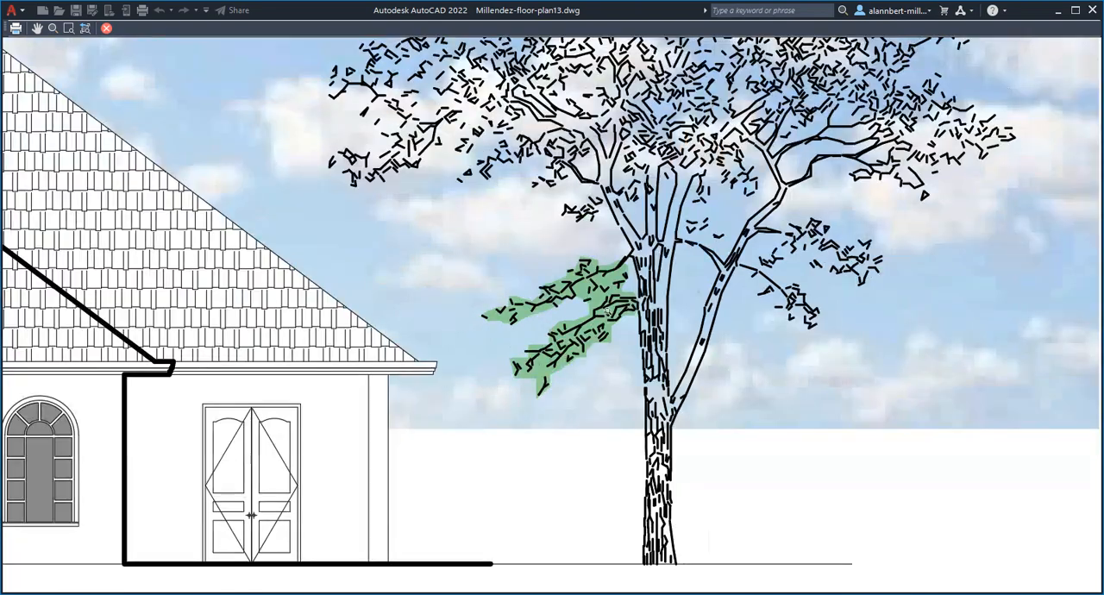
scroll(595, 333, "down", 3)
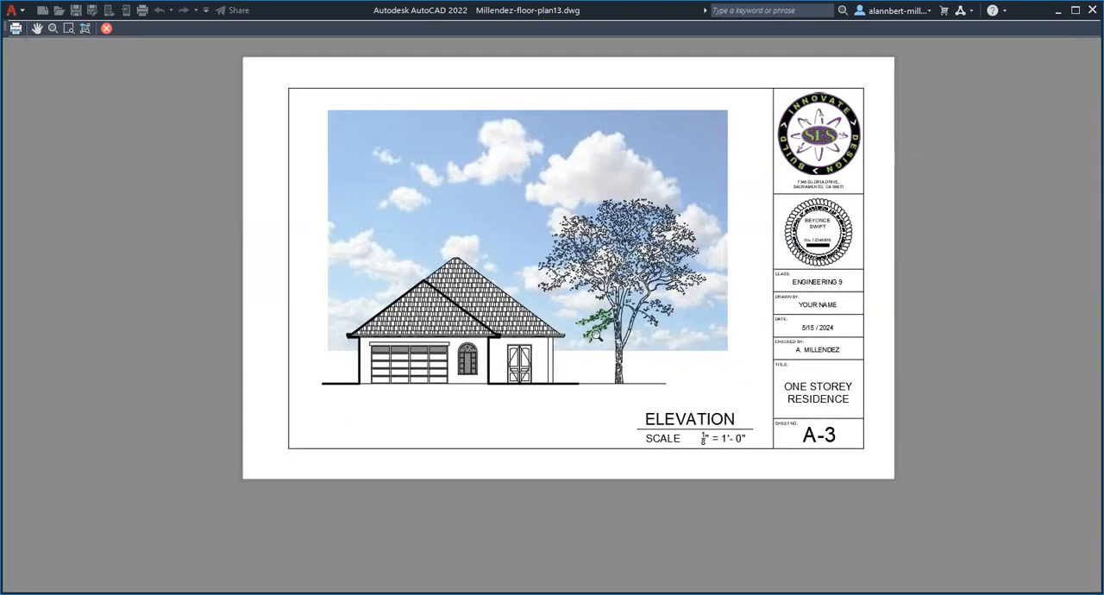